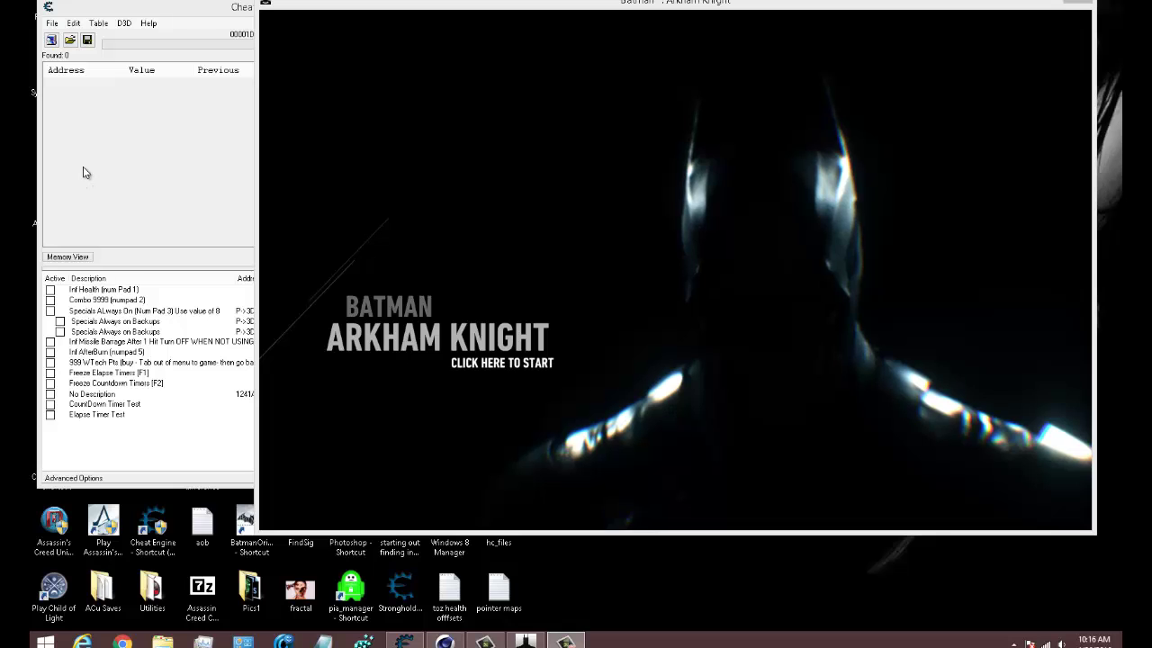
# Move the Cheat Engine window over the game and cancel replacing the existing trainer script
pyautogui.click(143, 7)
pyautogui.moveTo(143, 8); pyautogui.dragTo(198, 12)
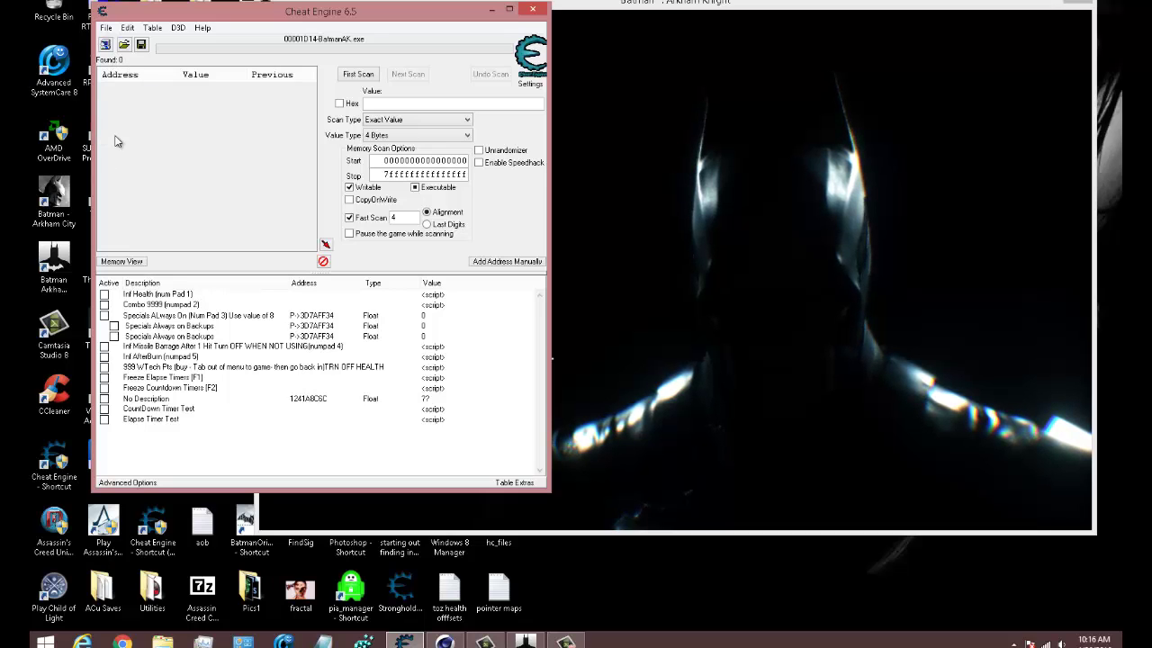
pyautogui.click(106, 28)
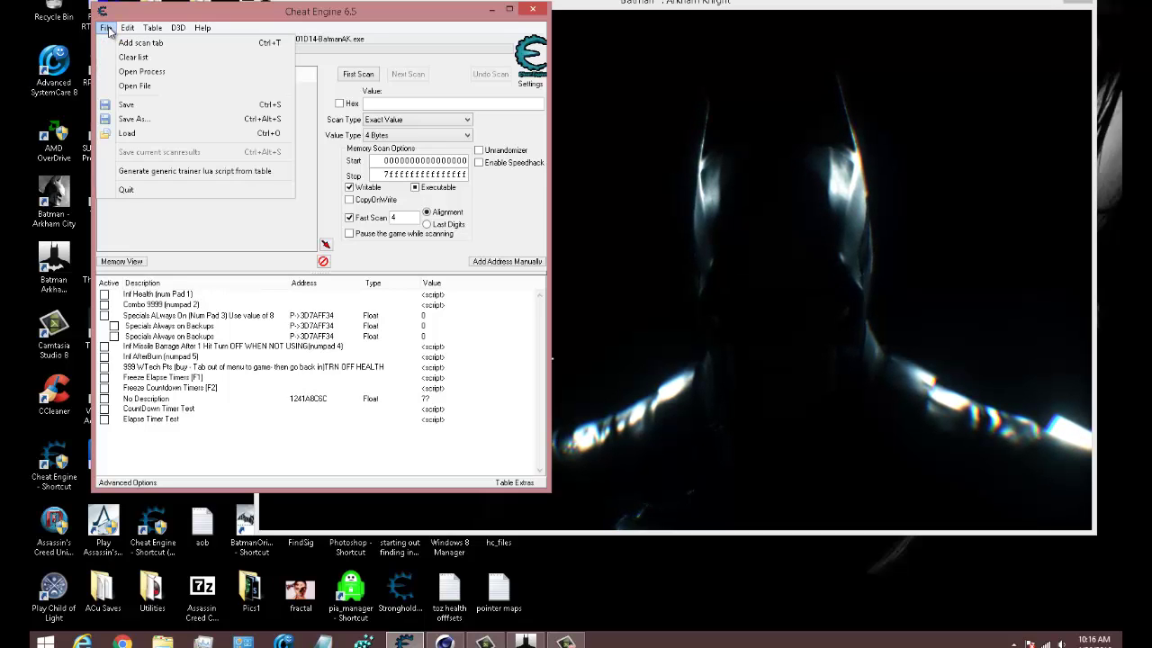
pyautogui.click(167, 171)
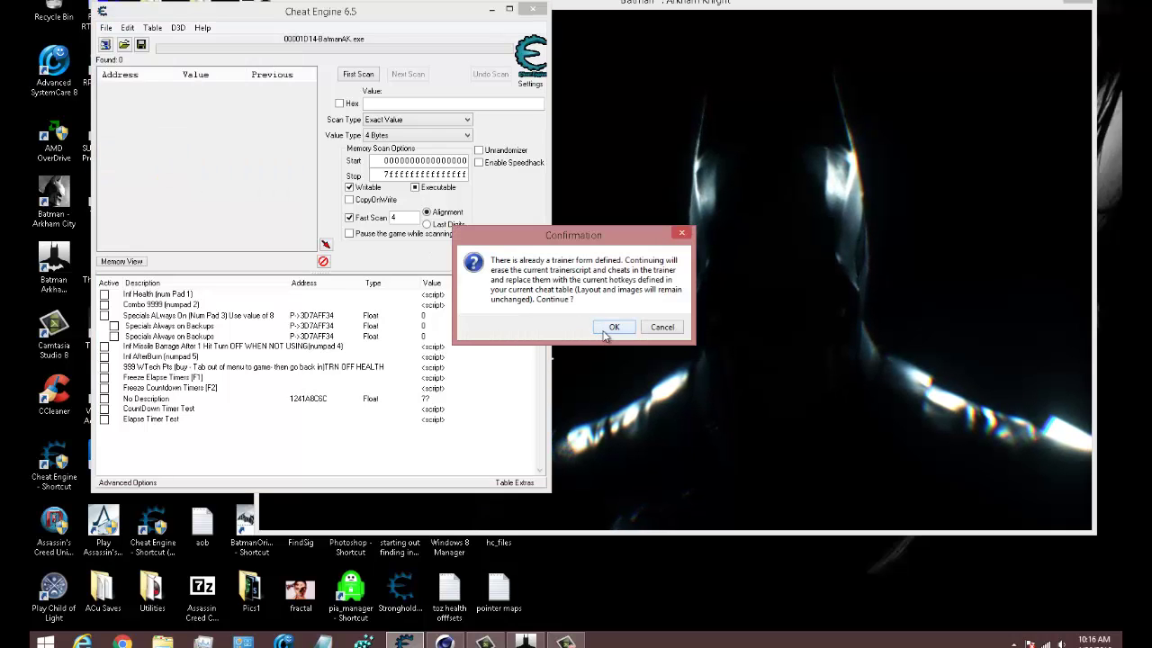
pyautogui.click(608, 331)
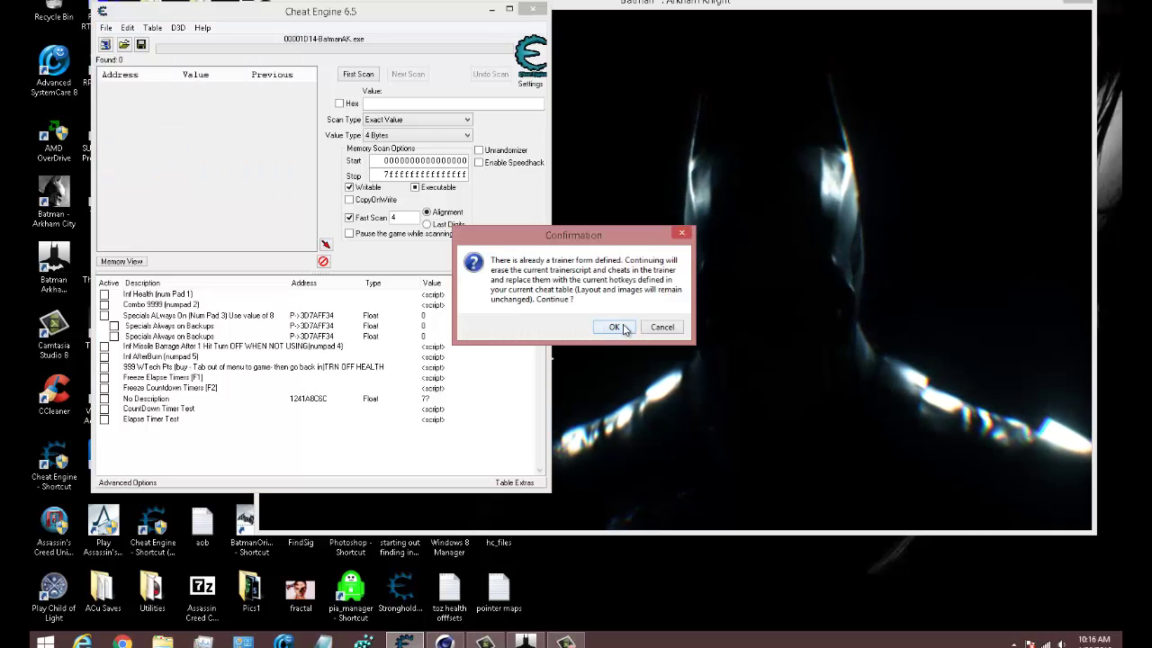
pyautogui.click(663, 327)
# Delete the table's existing CETrainer form and confirm the removal
pyautogui.click(153, 28)
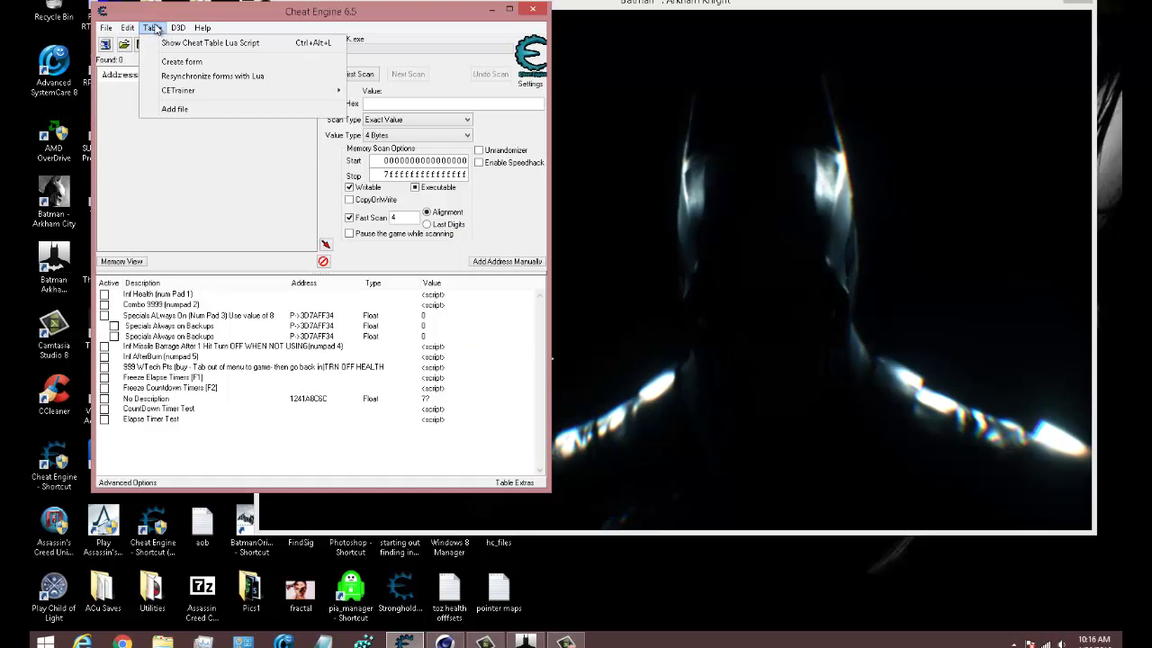
pyautogui.moveTo(326, 91)
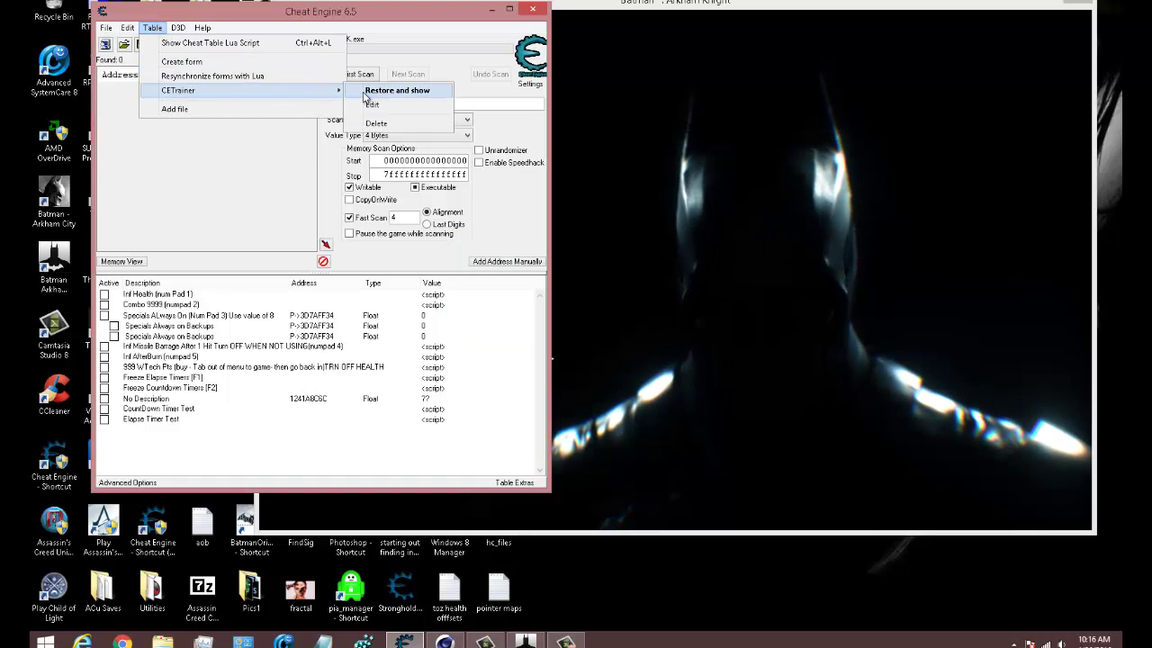
pyautogui.click(378, 126)
pyautogui.click(619, 315)
pyautogui.click(106, 28)
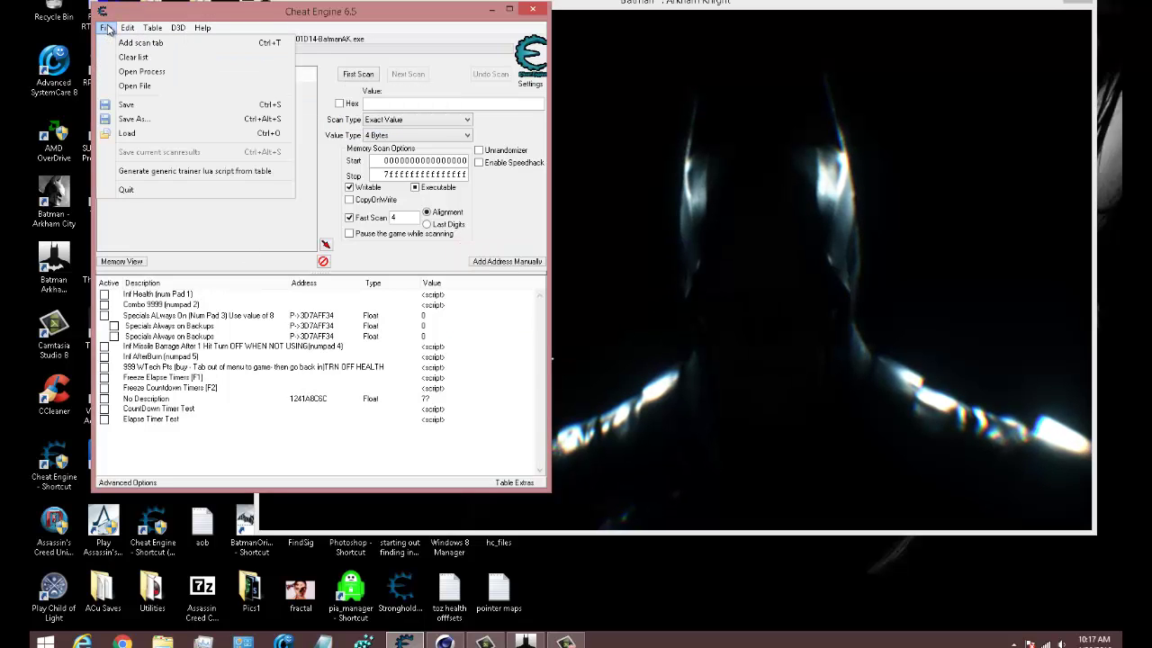
# Generate the trainer from the table, then raise and stretch the CETrainer preview to show all ten hotkeys
pyautogui.click(158, 171)
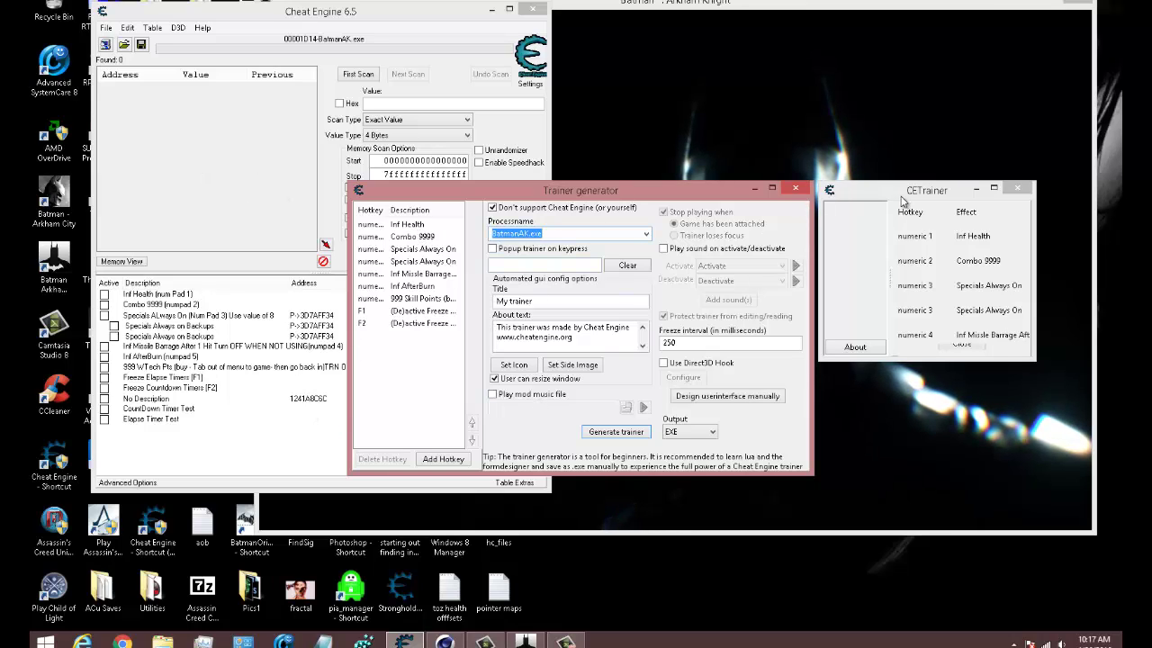
pyautogui.moveTo(925, 190); pyautogui.dragTo(925, 167)
pyautogui.moveTo(945, 326); pyautogui.dragTo(942, 530)
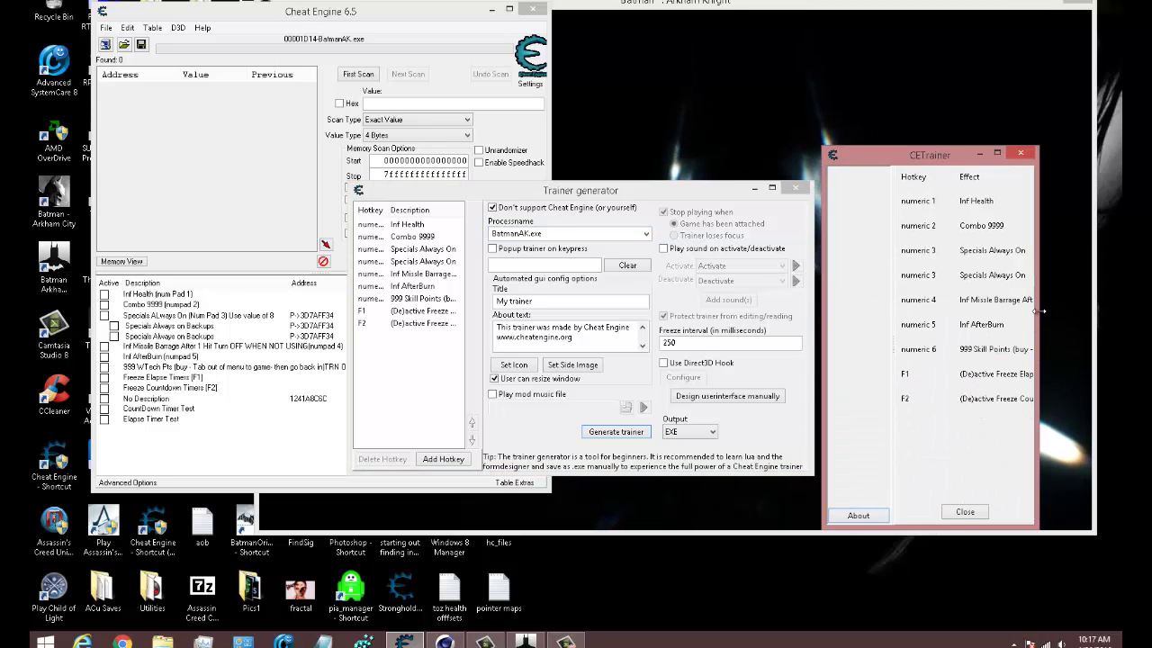
pyautogui.moveTo(1037, 324); pyautogui.dragTo(1107, 320)
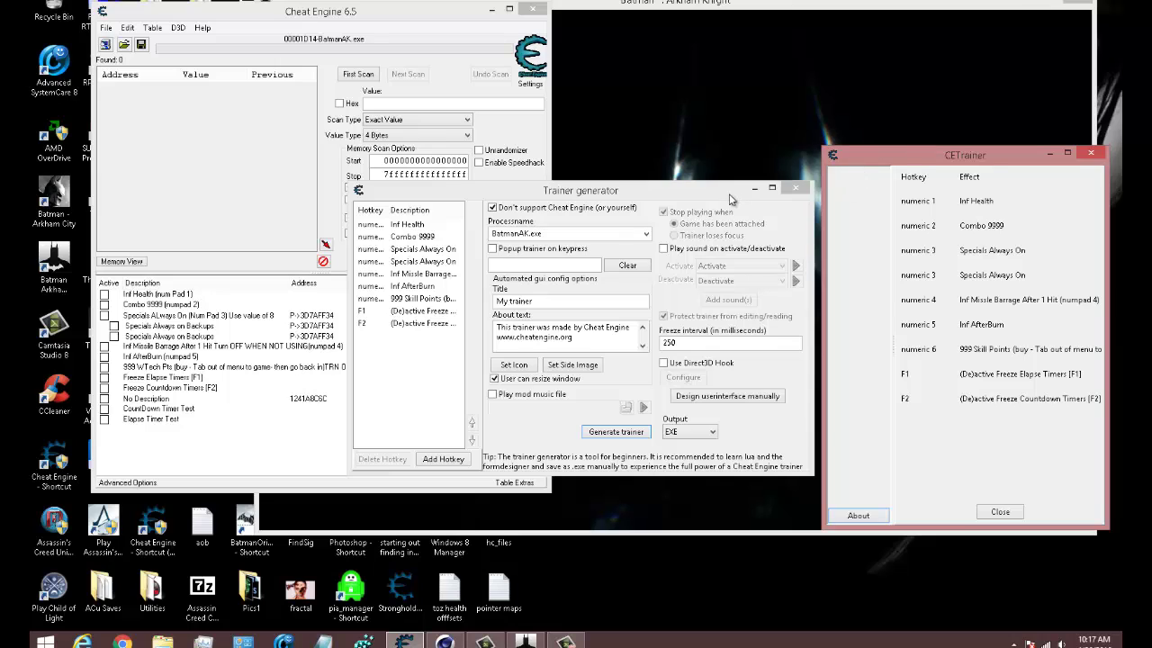
# Move the generator and preview up-left and widen the preview so every effect name fits
pyautogui.moveTo(731, 193); pyautogui.dragTo(638, 134)
pyautogui.moveTo(916, 153); pyautogui.dragTo(853, 85)
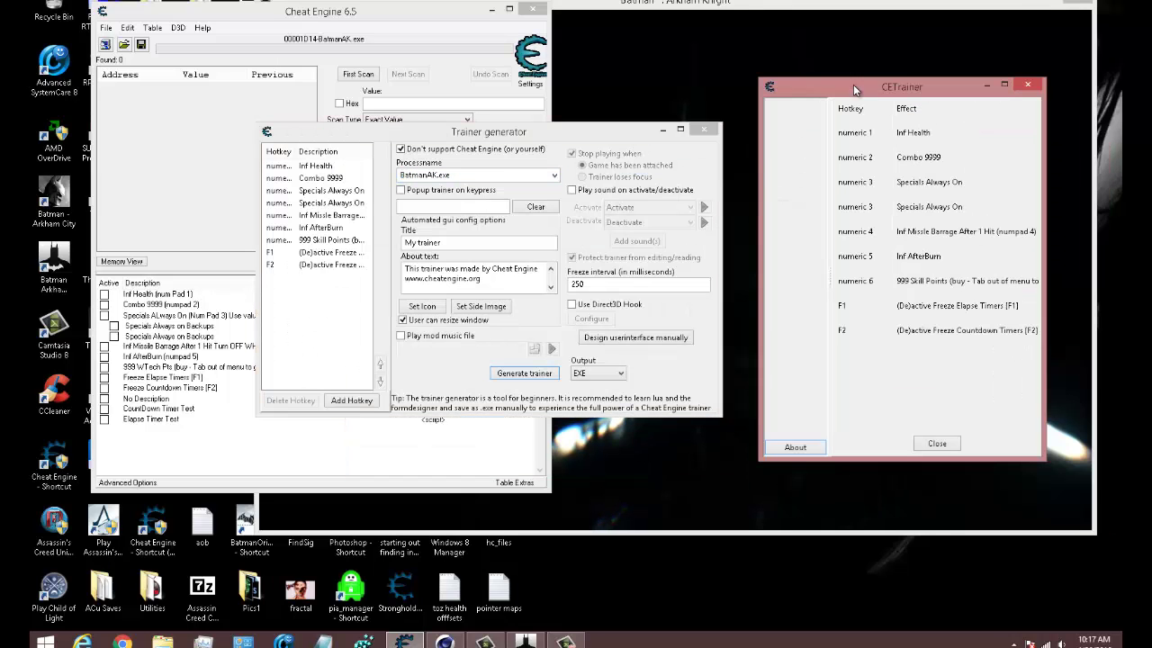
pyautogui.moveTo(1045, 248); pyautogui.dragTo(1092, 239)
pyautogui.moveTo(761, 254); pyautogui.dragTo(694, 248)
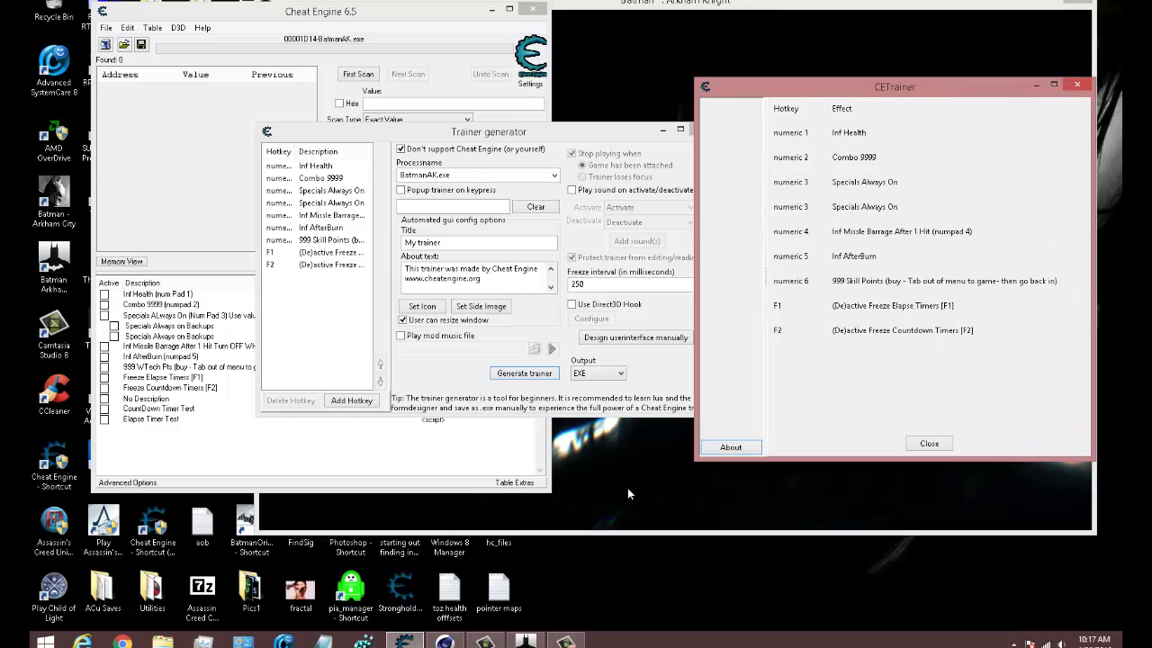
pyautogui.click(468, 356)
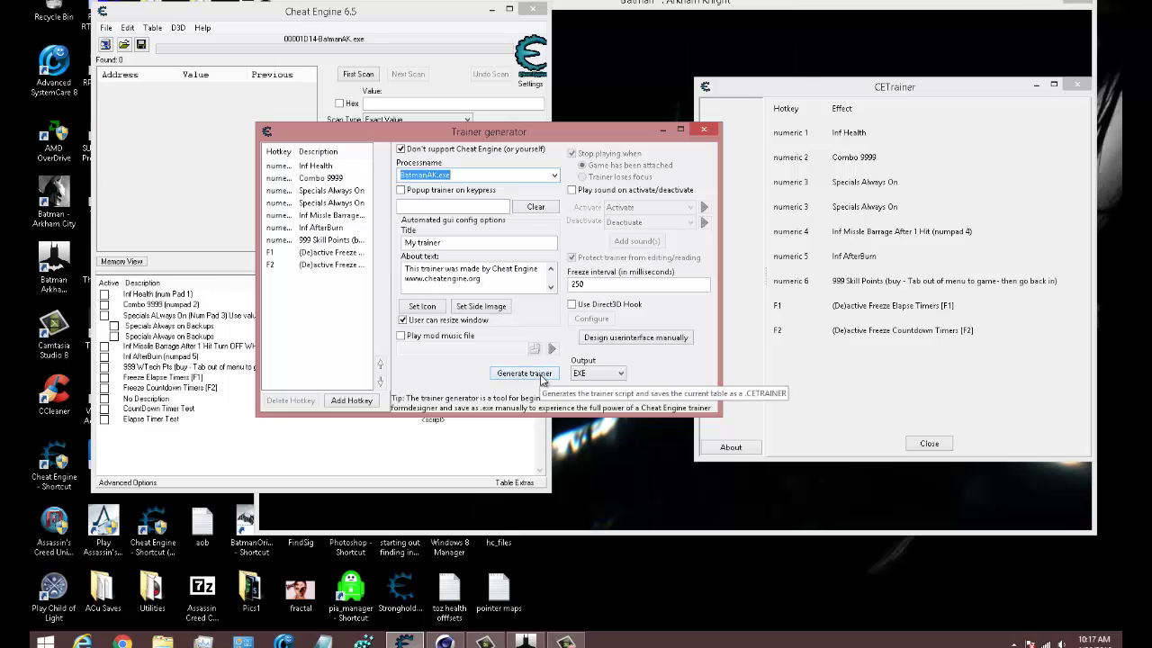
# Save the trainer as BatmanAK, then leave the EXE trainer's target process at 32-bit after trying 64-bit
pyautogui.click(540, 375)
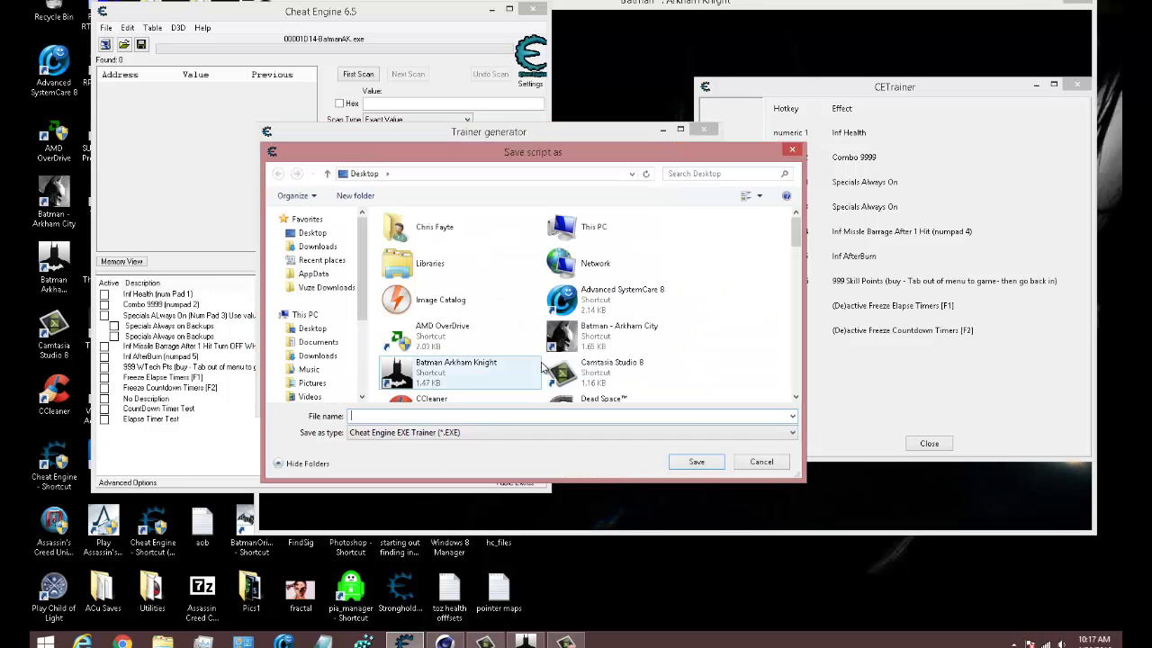
pyautogui.write('Batman')
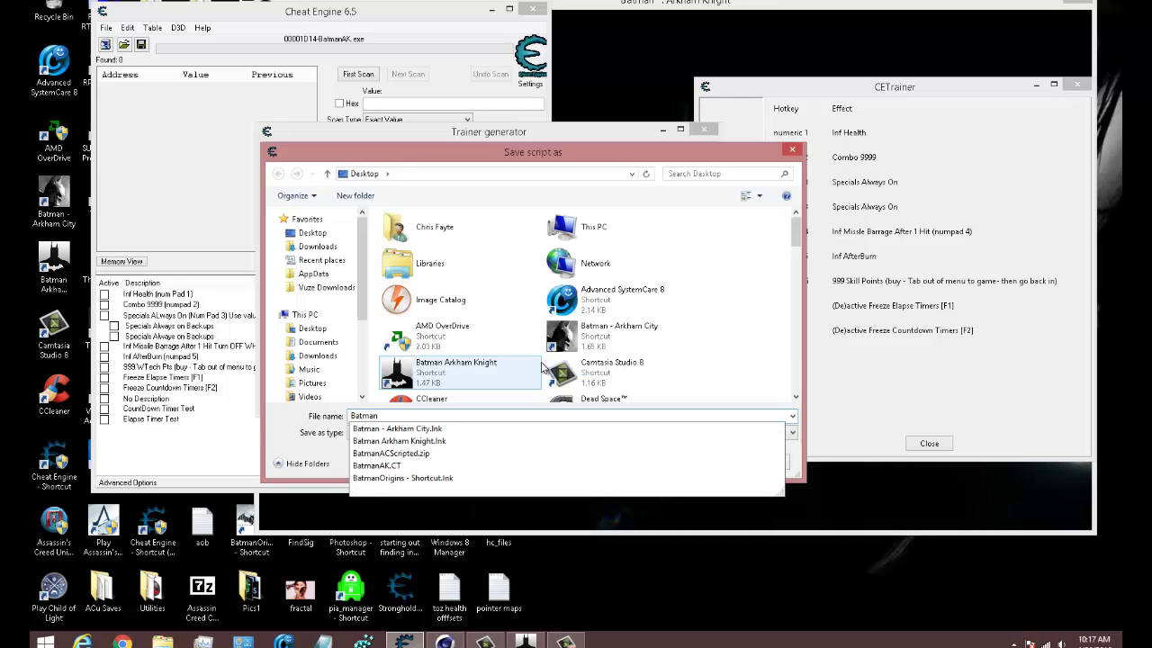
pyautogui.write('AK')
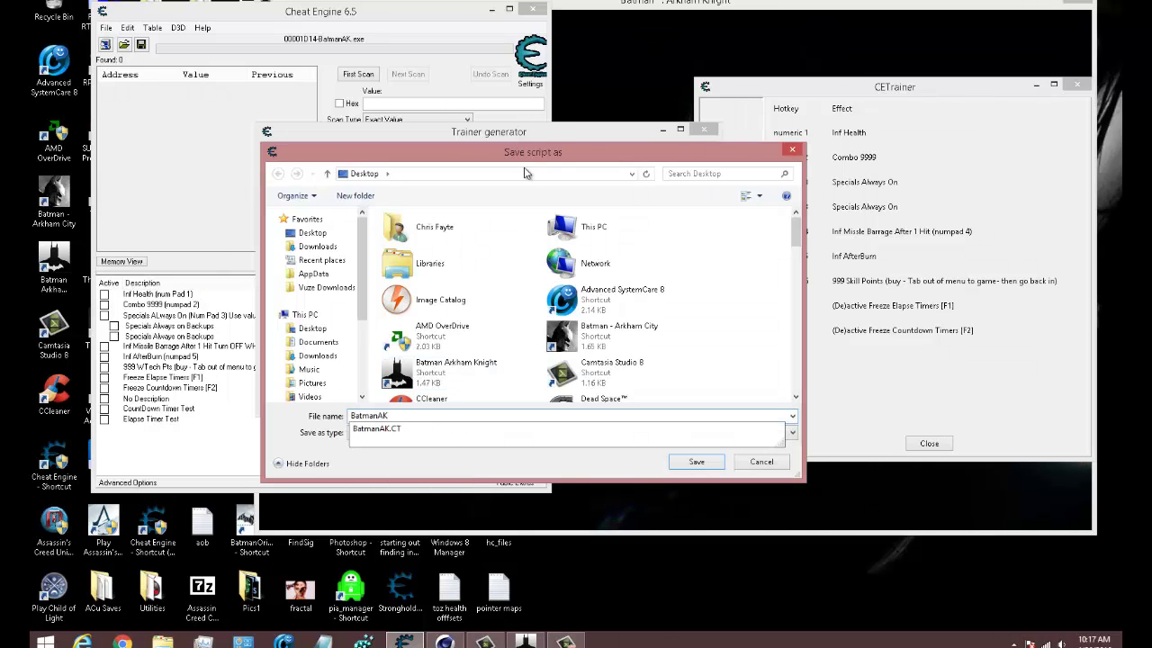
pyautogui.click(696, 462)
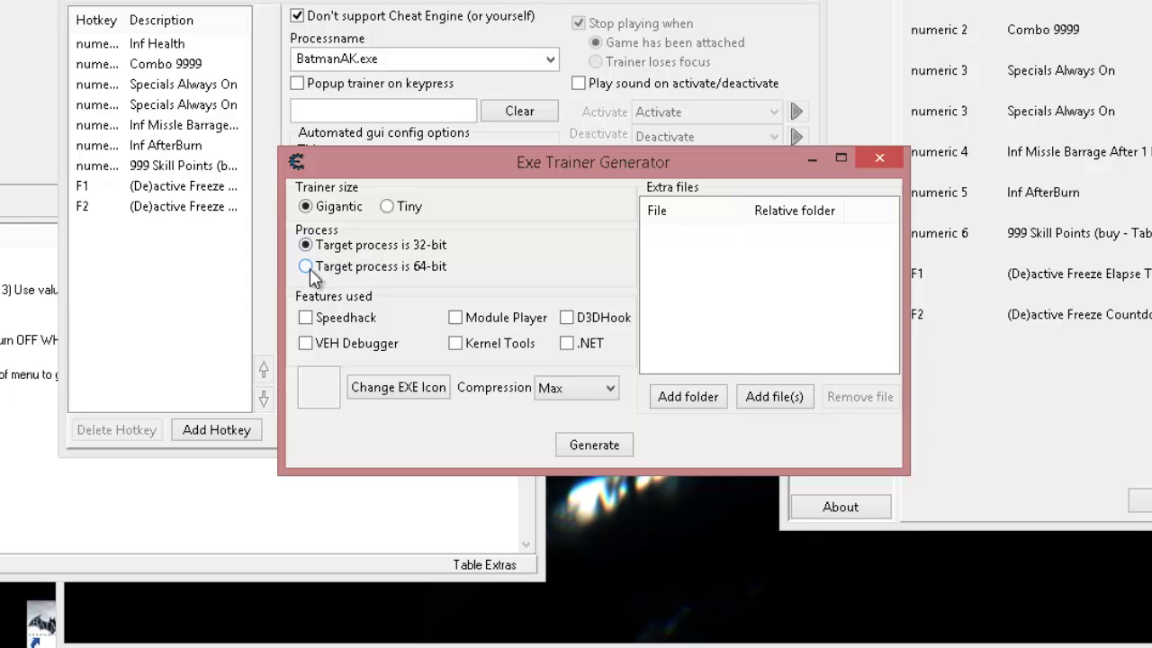
pyautogui.click(306, 266)
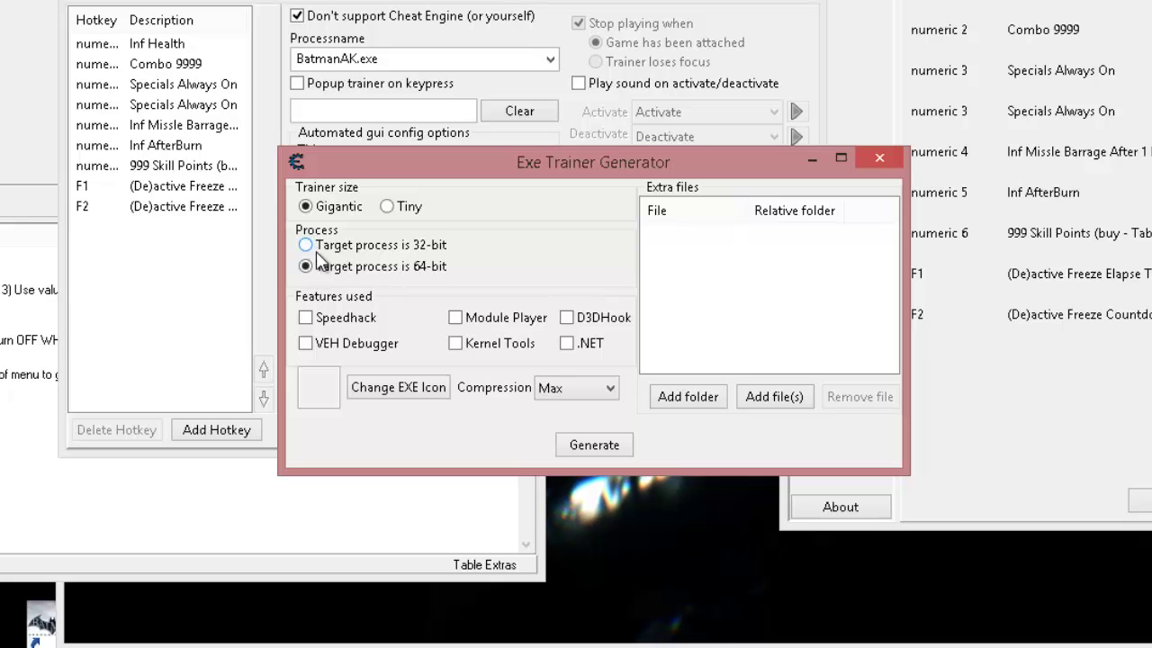
pyautogui.click(306, 245)
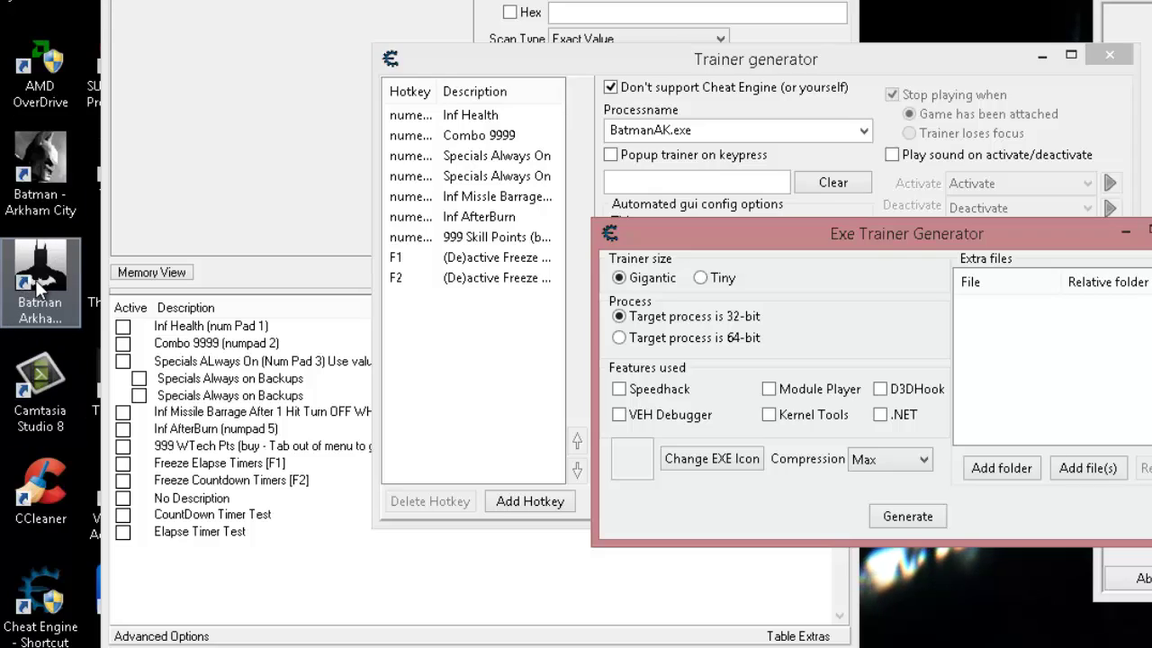
# Go from the Arkham Knight shortcut to the Binaries\Win64 folder and open BatmanAK's Properties
pyautogui.rightClick(37, 286)
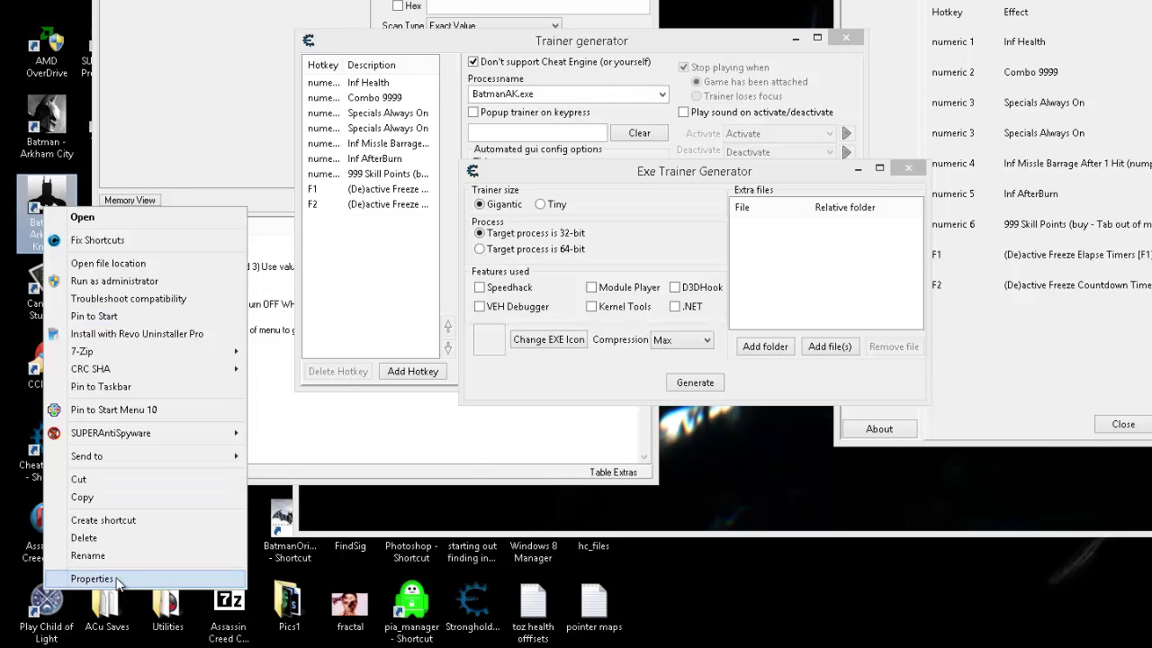
pyautogui.click(118, 580)
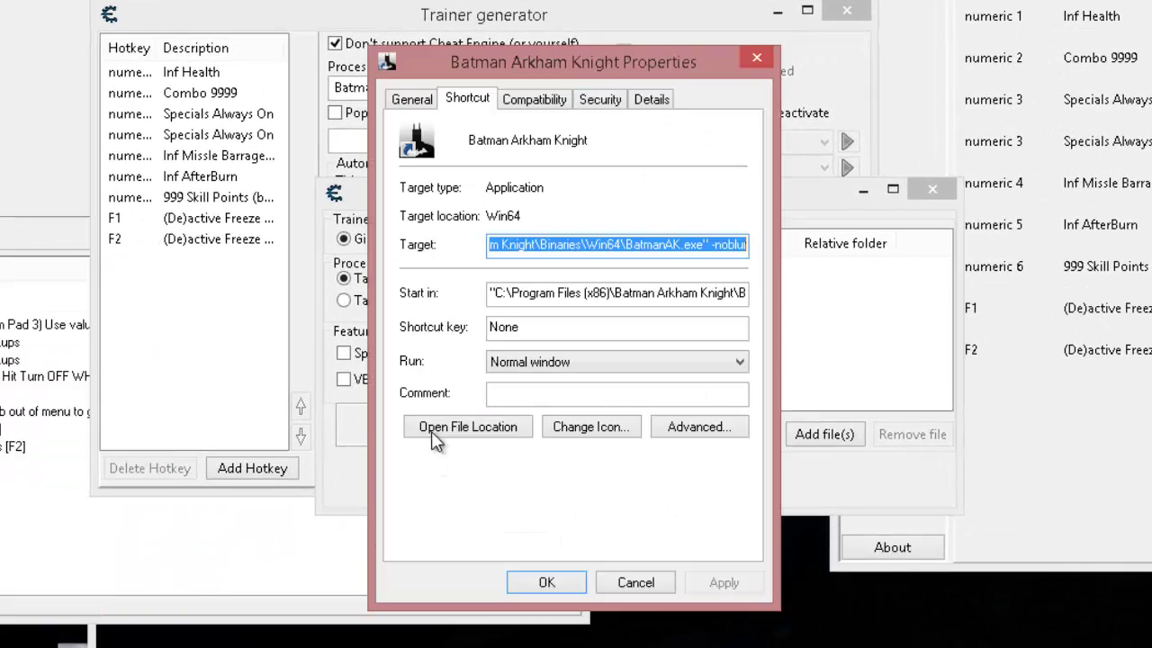
pyautogui.click(474, 438)
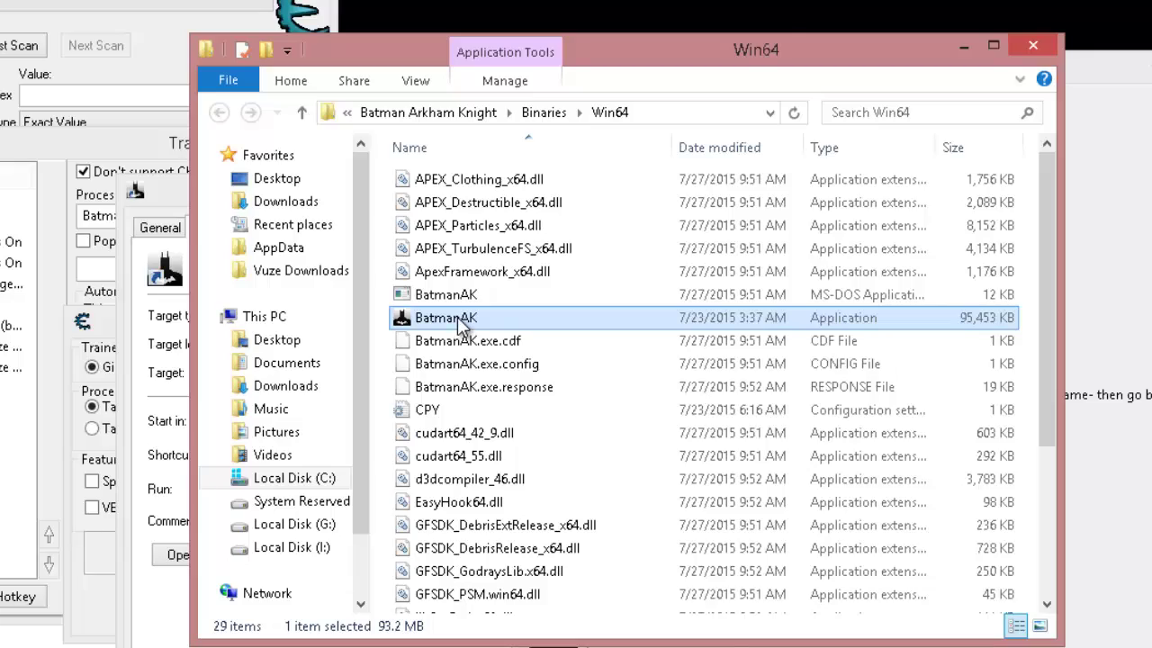
pyautogui.rightClick(461, 326)
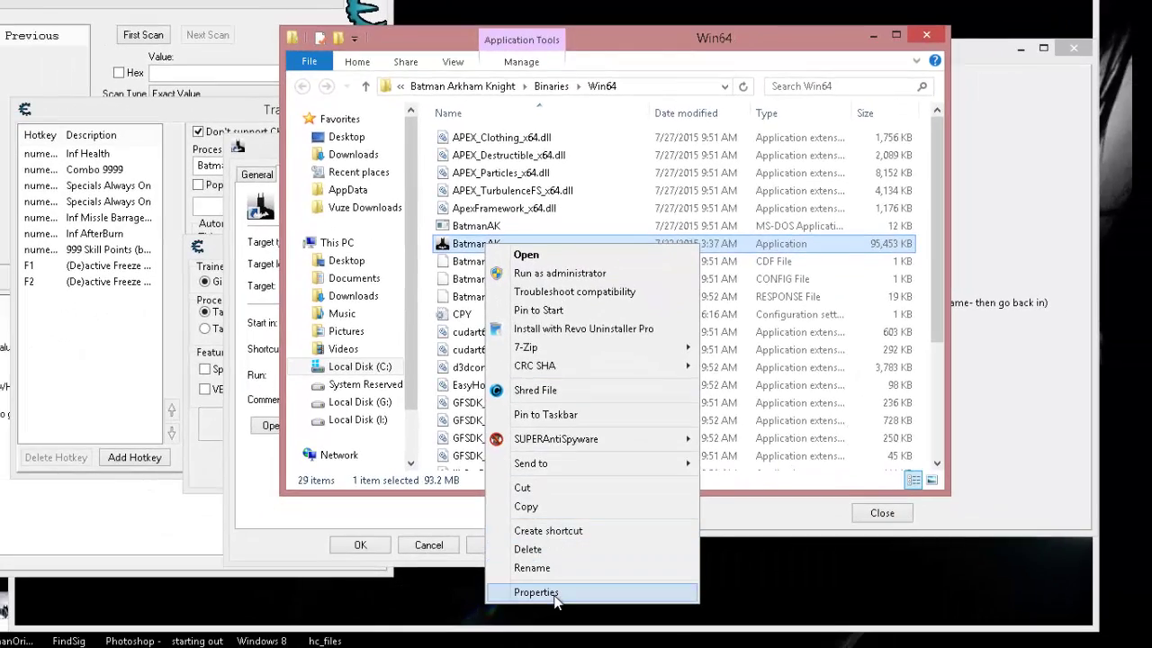
pyautogui.click(537, 592)
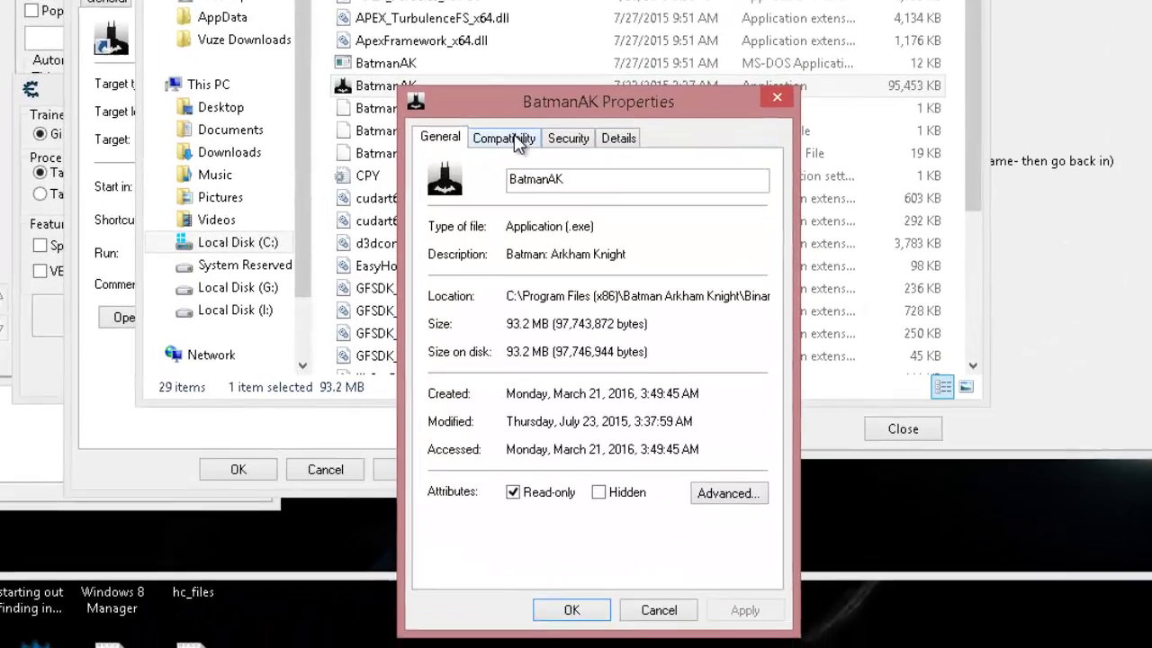
# Enable BatmanAK's compatibility mode, view its Windows version list, then cancel without saving
pyautogui.click(576, 287)
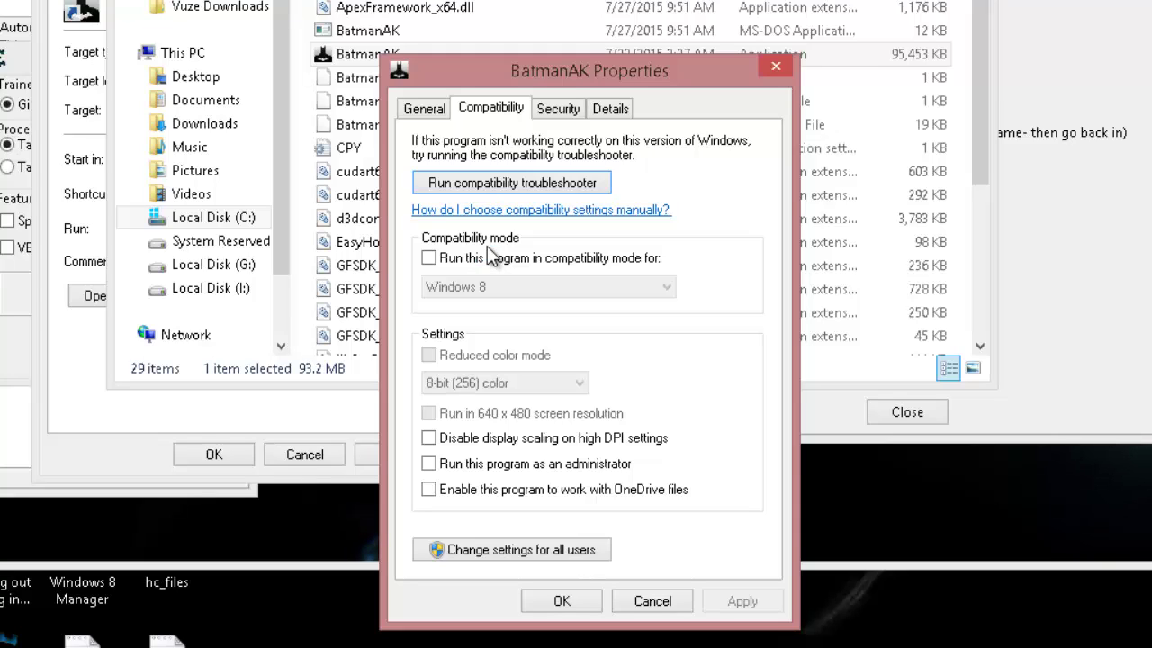
pyautogui.click(428, 259)
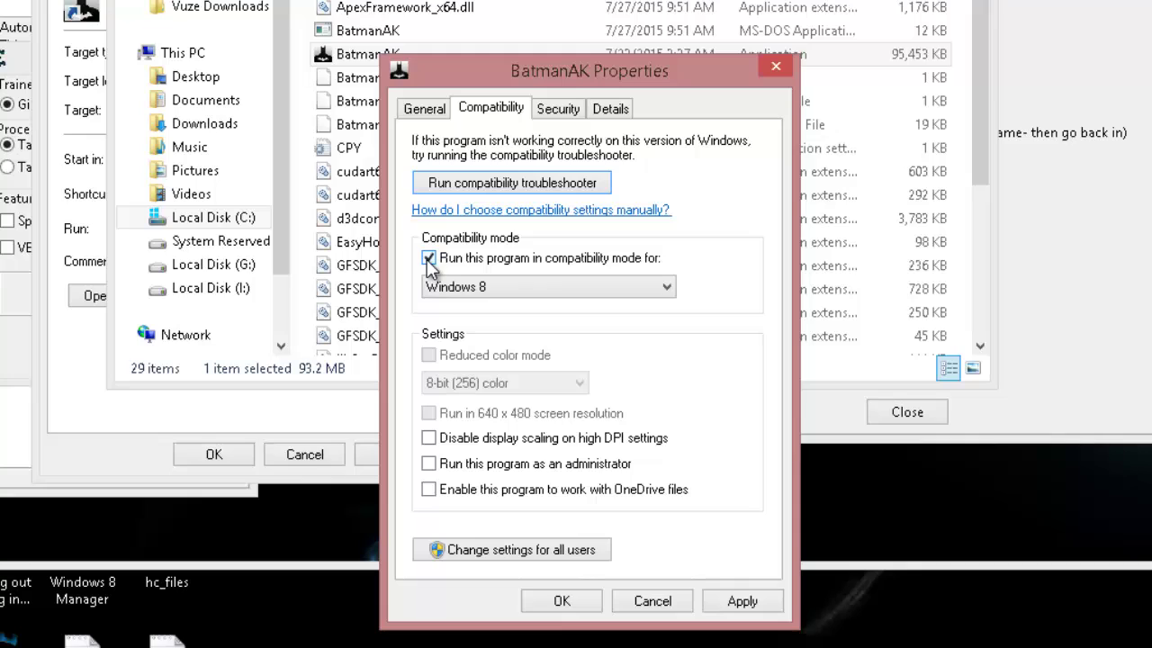
pyautogui.click(666, 288)
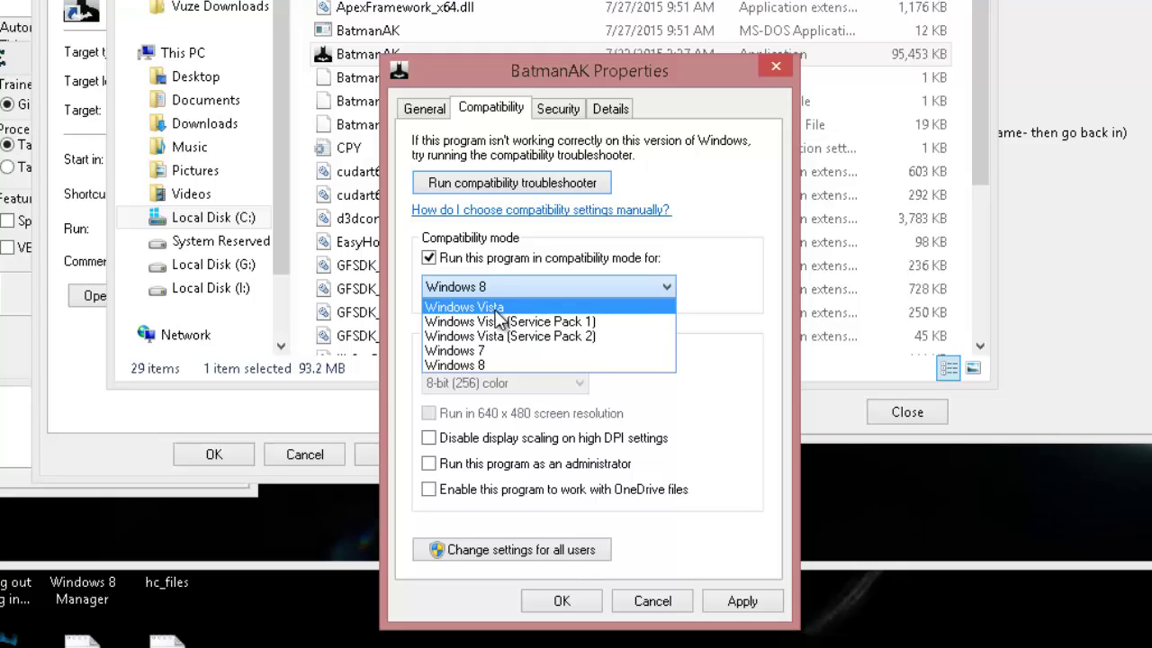
pyautogui.click(648, 601)
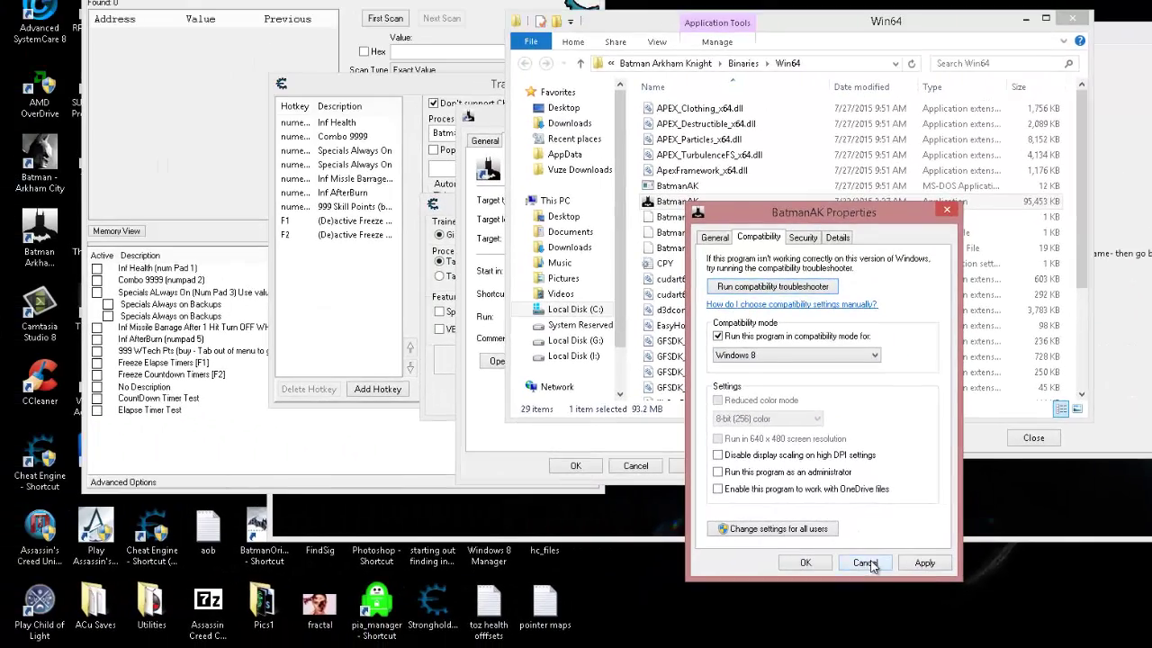
pyautogui.click(844, 566)
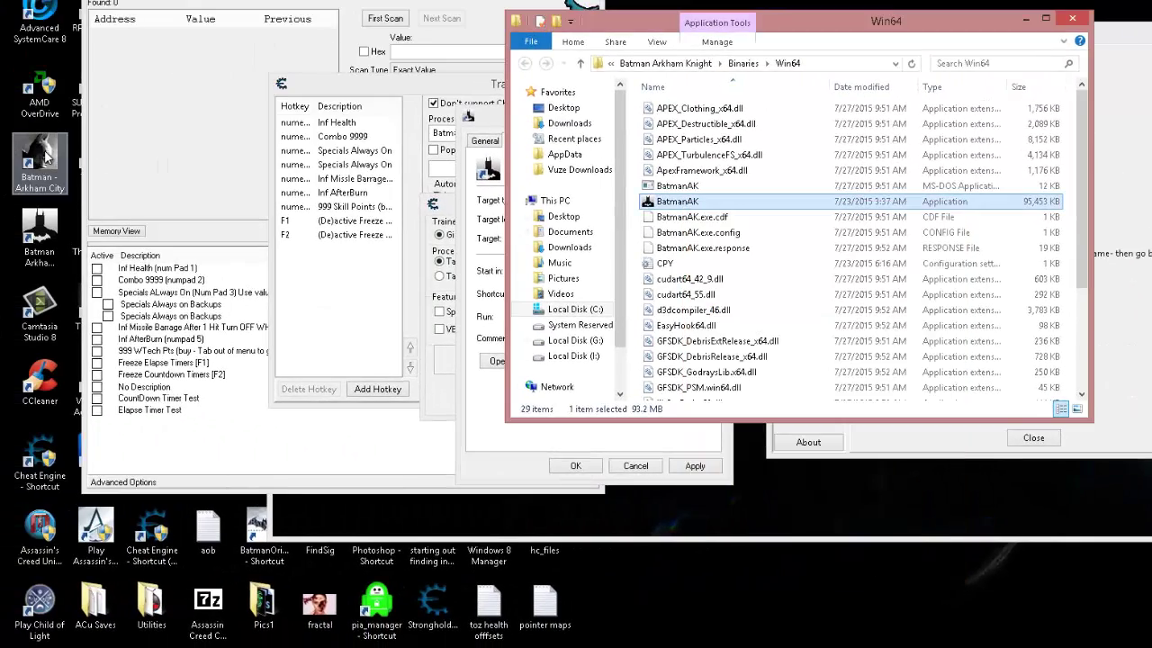
# Open the Arkham City game folder through its shortcut's properties
pyautogui.rightClick(45, 157)
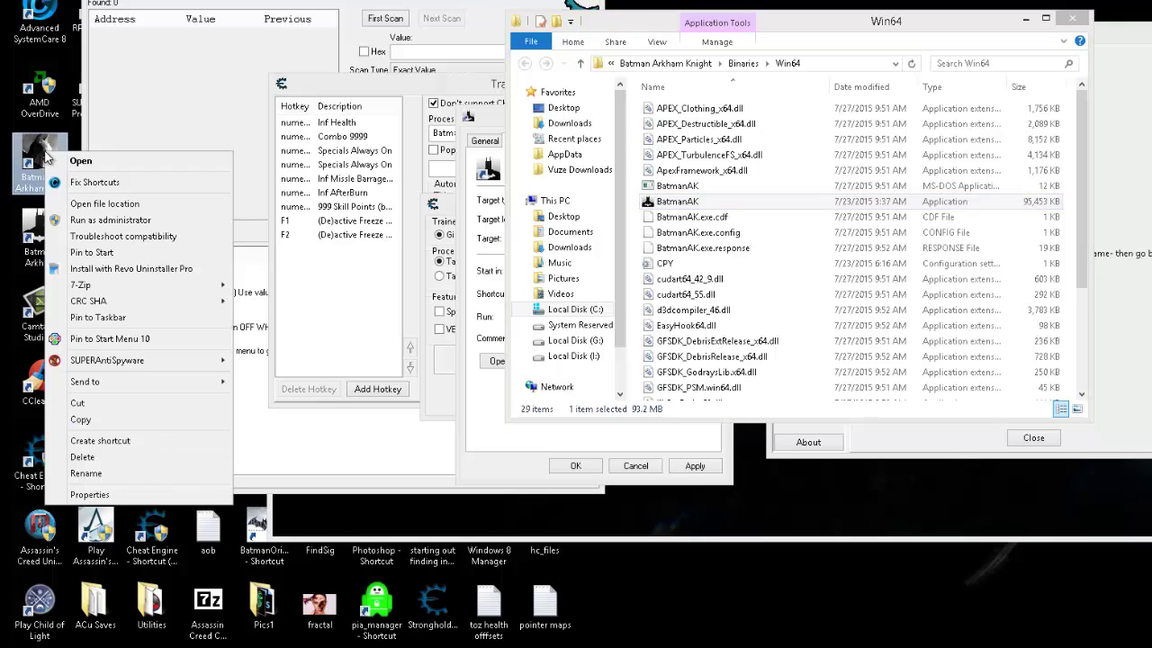
pyautogui.click(90, 495)
pyautogui.moveTo(247, 170); pyautogui.dragTo(622, 140)
pyautogui.click(487, 385)
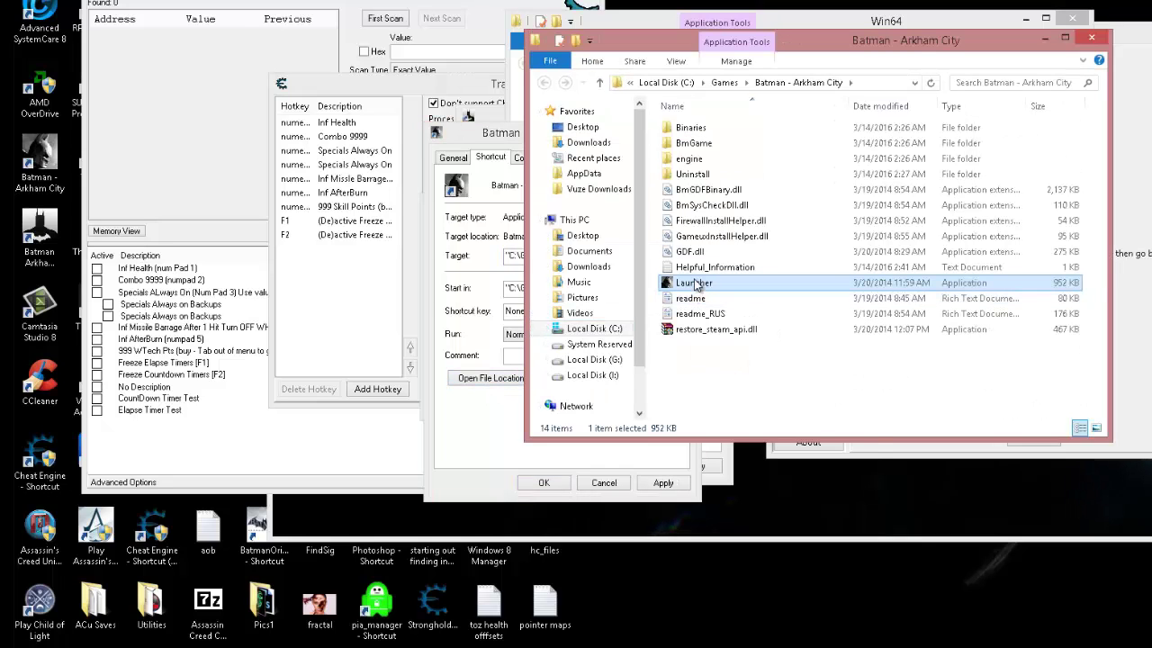
# Turn on the Launcher's compatibility mode and show its version list starting at Windows 95
pyautogui.rightClick(694, 284)
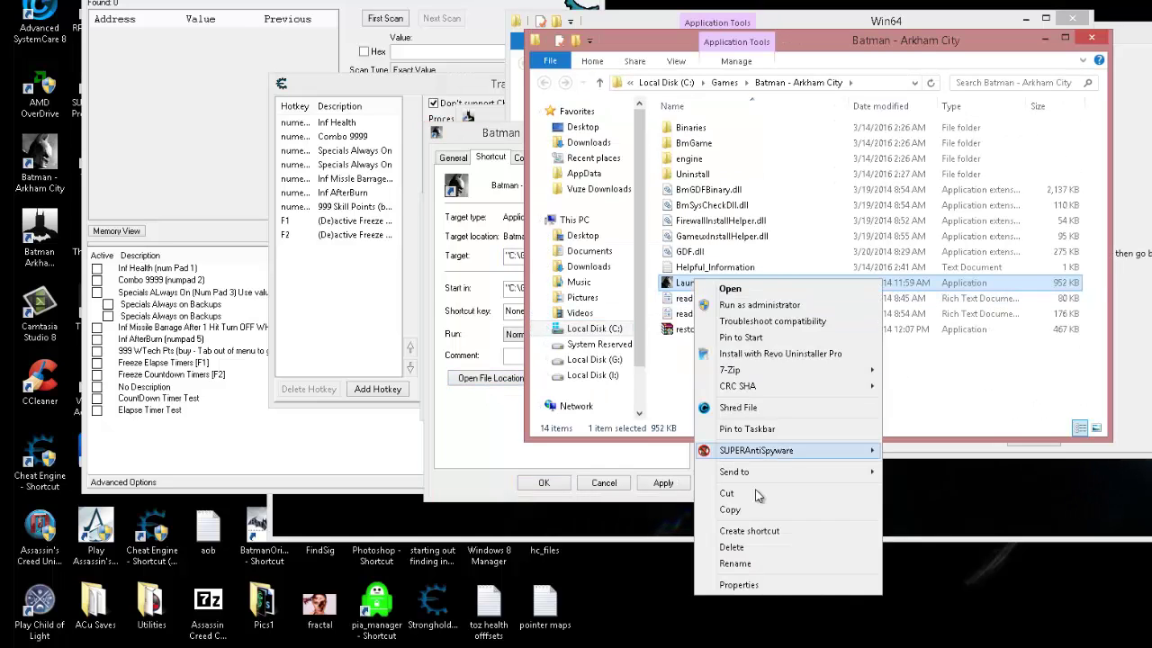
pyautogui.click(742, 592)
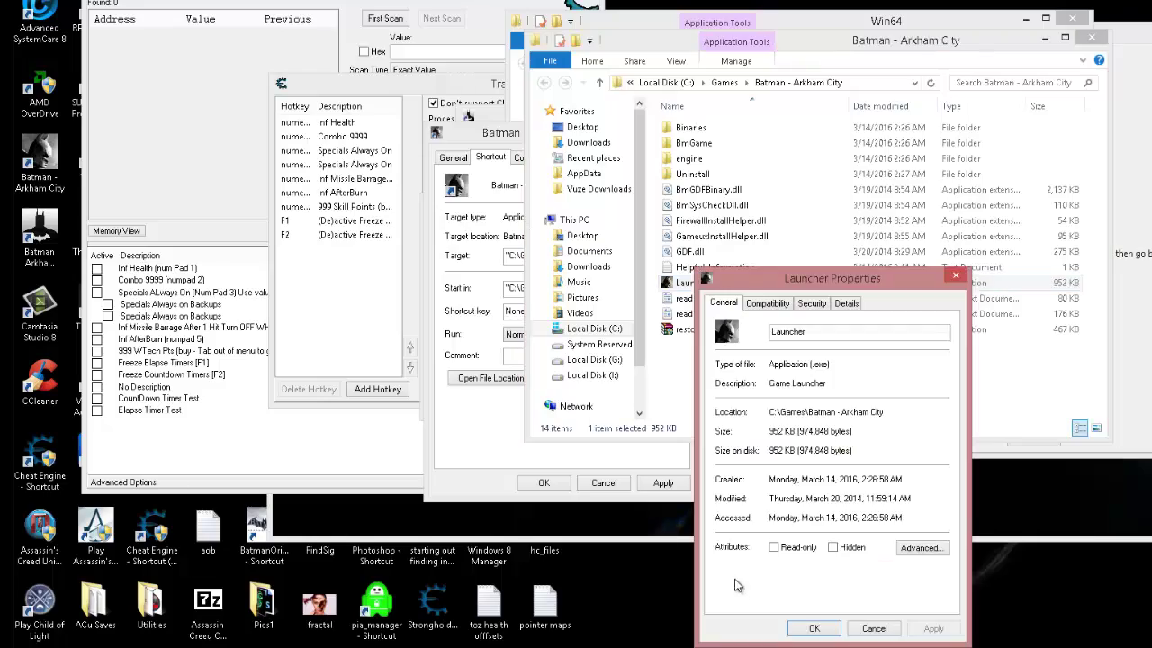
pyautogui.click(768, 305)
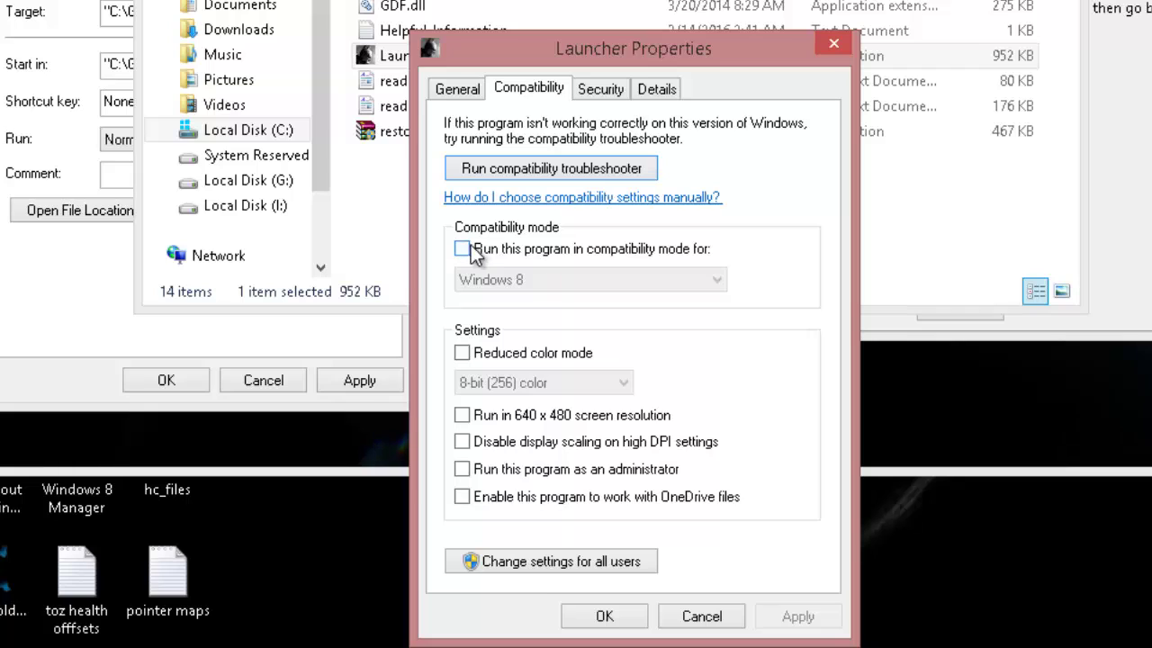
pyautogui.click(462, 249)
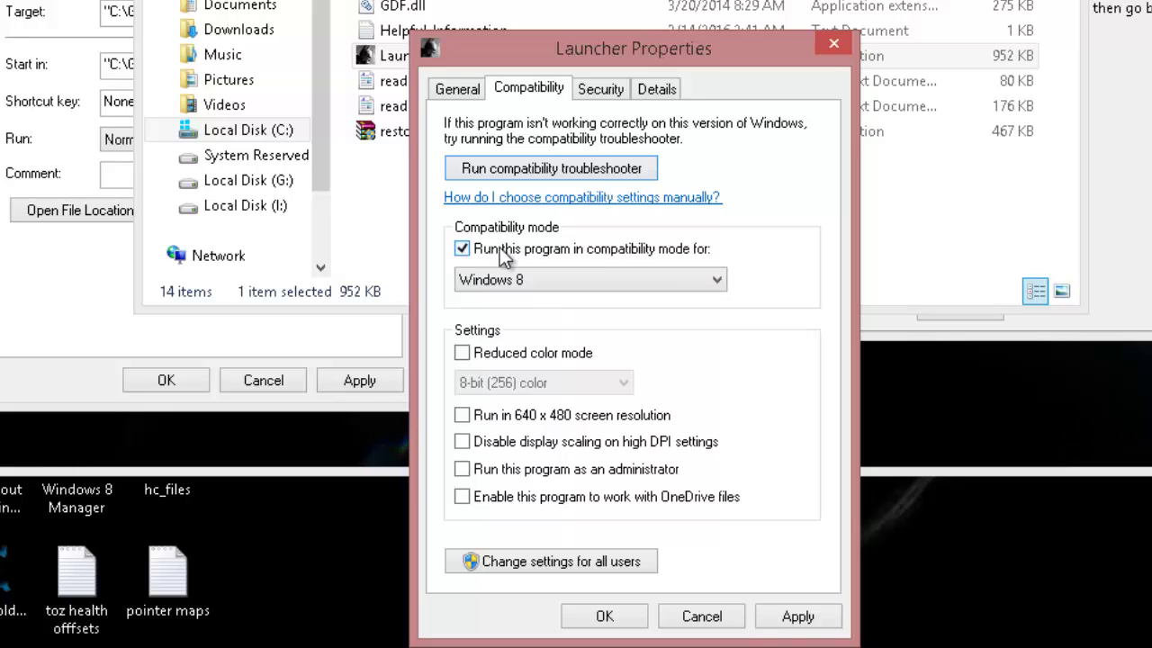
pyautogui.click(719, 280)
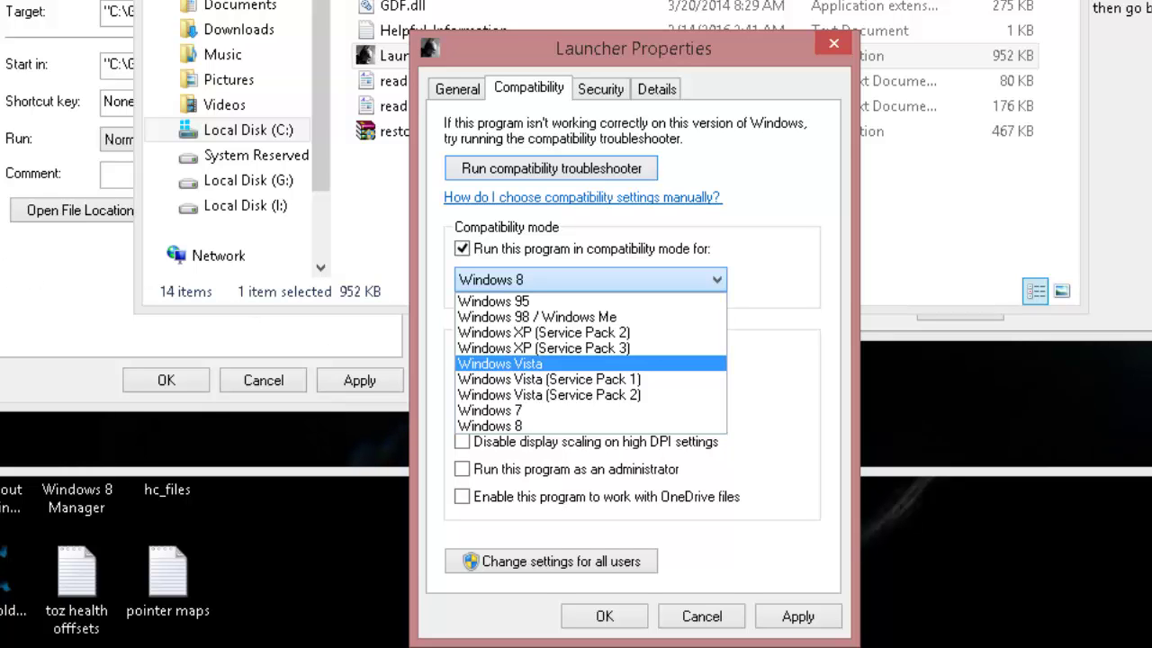
# Keep the Launcher at Windows 8, then reopen BatmanAK's Properties and enable its compatibility mode
pyautogui.press('Escape')
pyautogui.rightClick(20, 221)
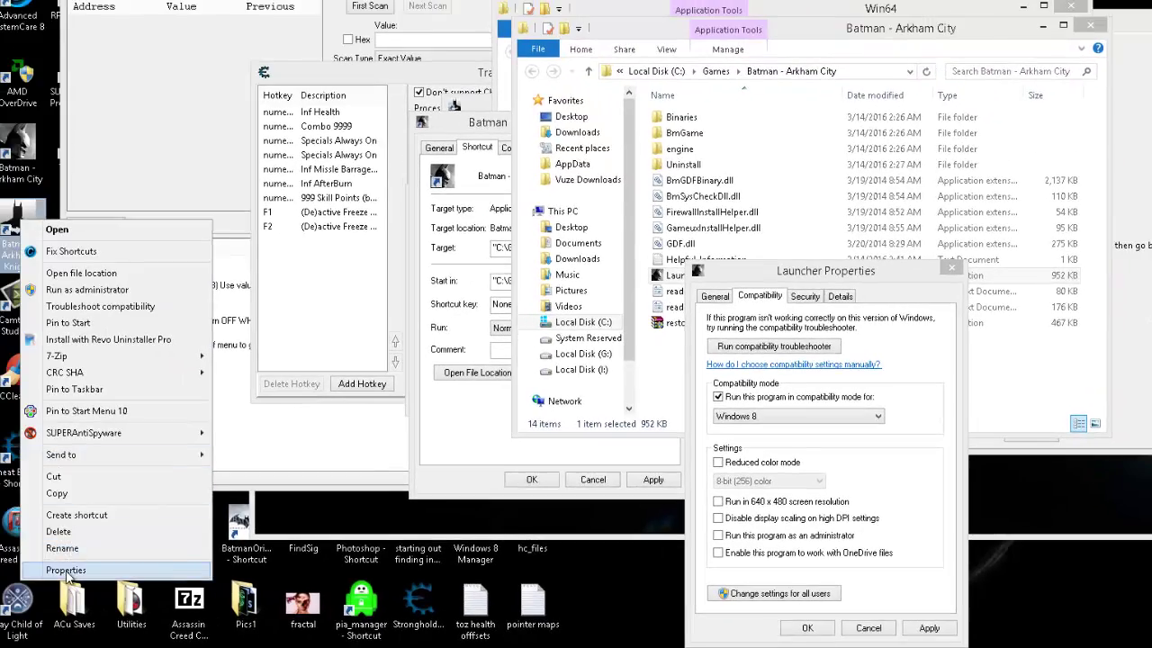
pyautogui.click(65, 570)
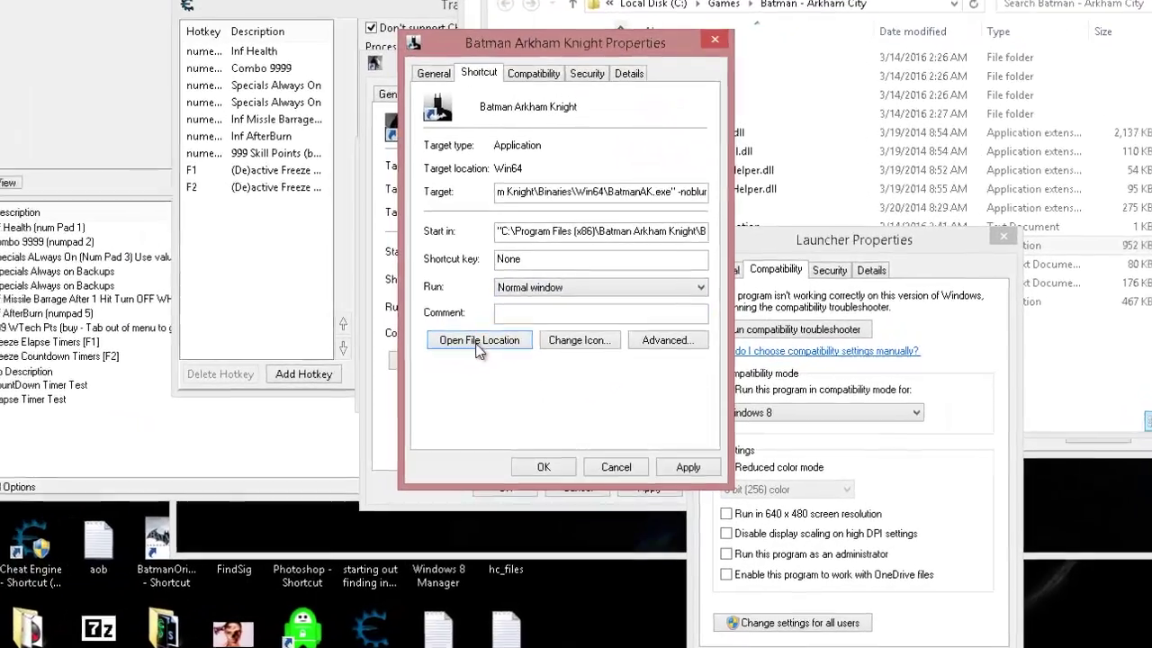
pyautogui.click(501, 357)
pyautogui.rightClick(637, 115)
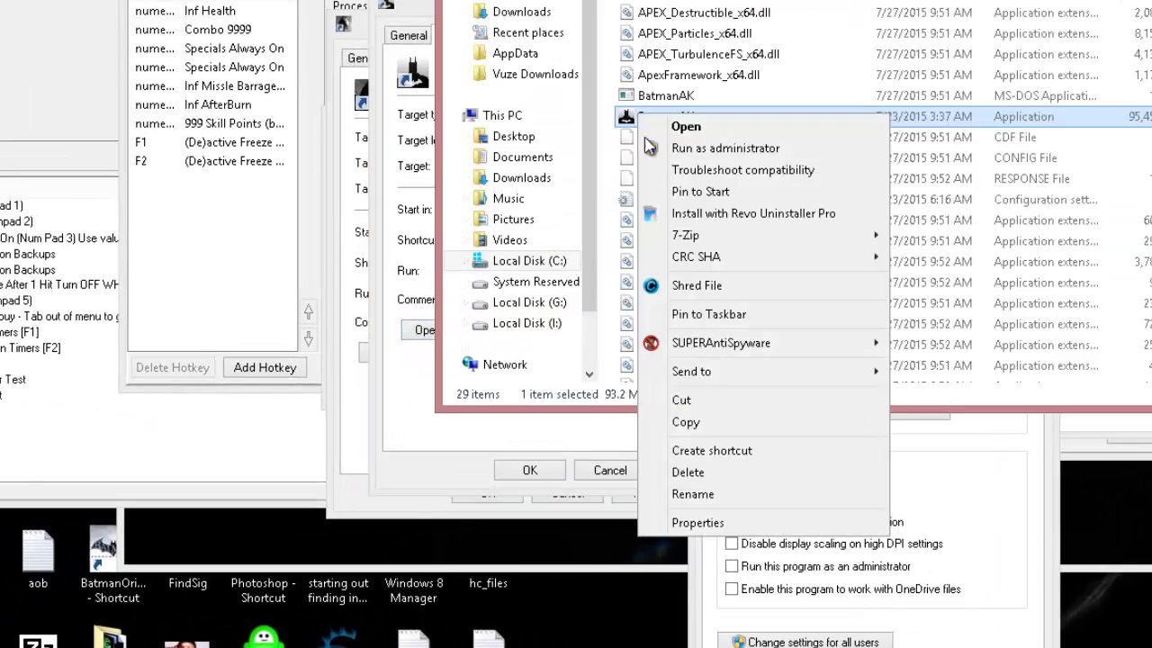
pyautogui.click(684, 523)
pyautogui.click(736, 162)
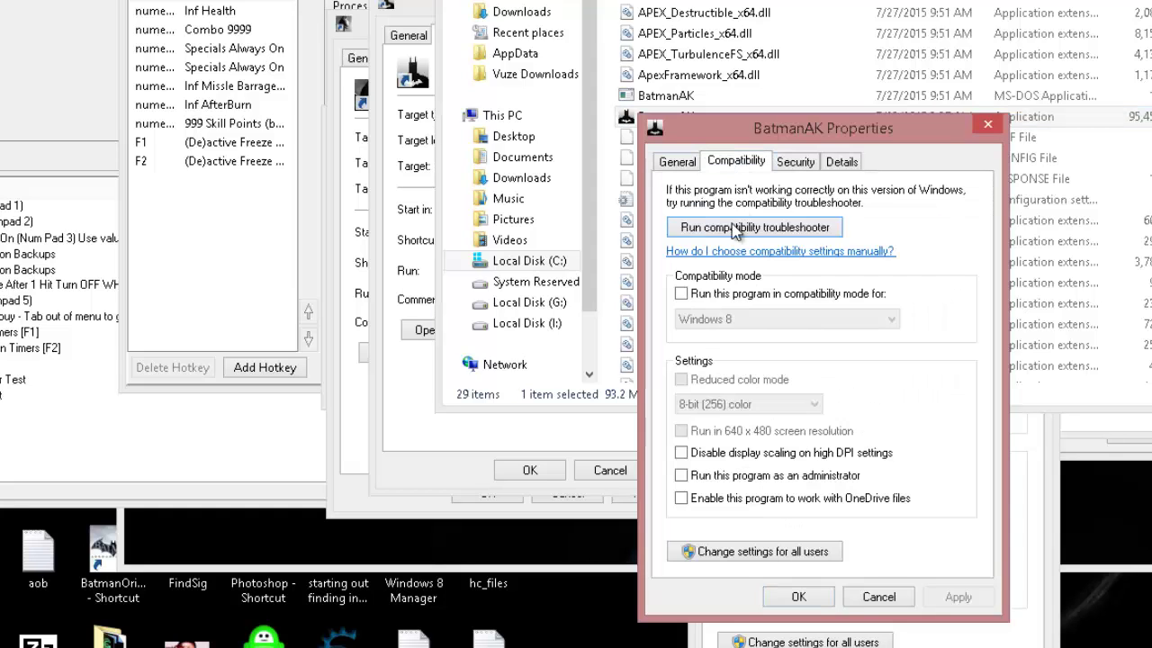
pyautogui.click(682, 293)
pyautogui.click(891, 320)
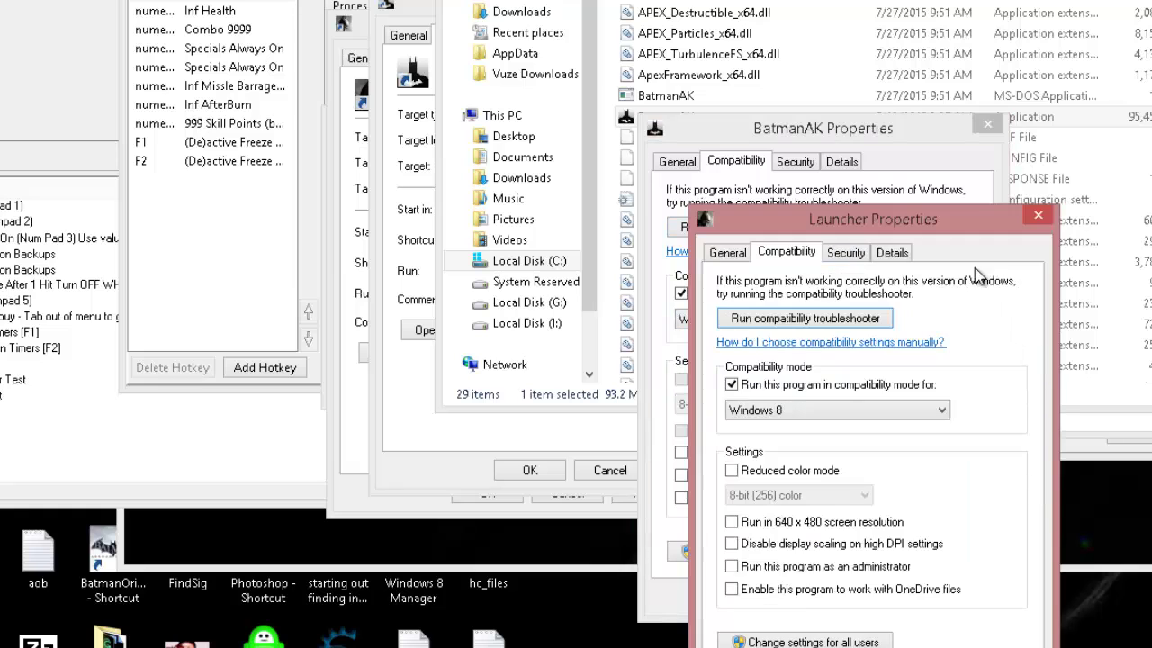
# Place the Launcher Properties beside BatmanAK's and compare their Windows version lists
pyautogui.moveTo(952, 226); pyautogui.dragTo(505, 144)
pyautogui.click(491, 315)
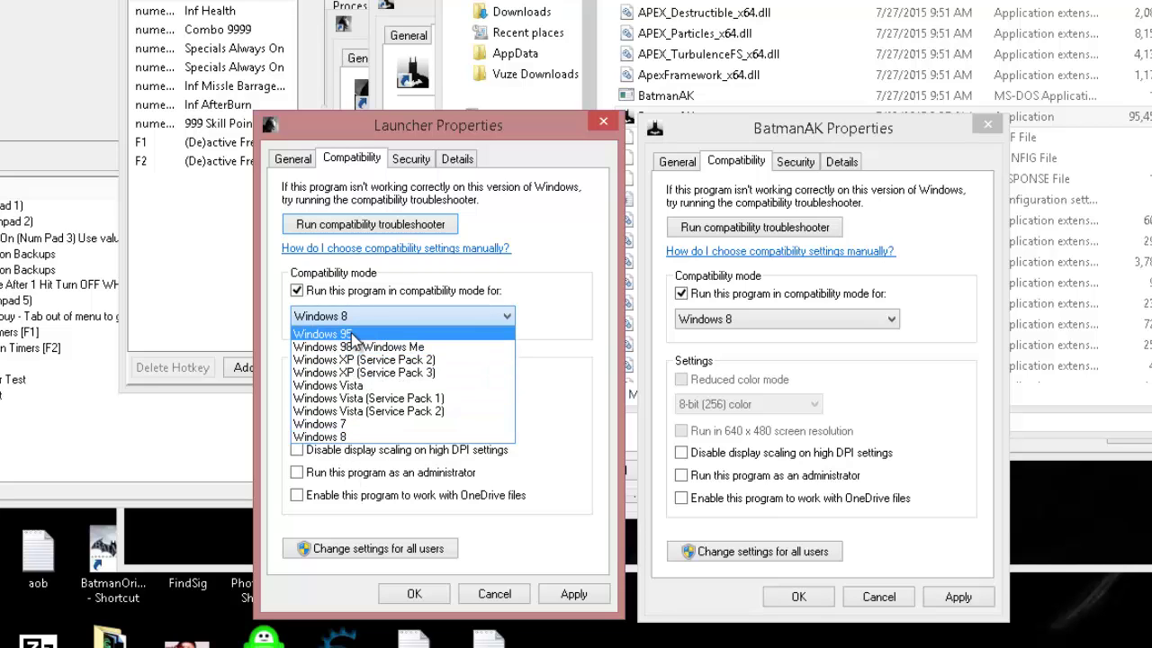
pyautogui.click(893, 324)
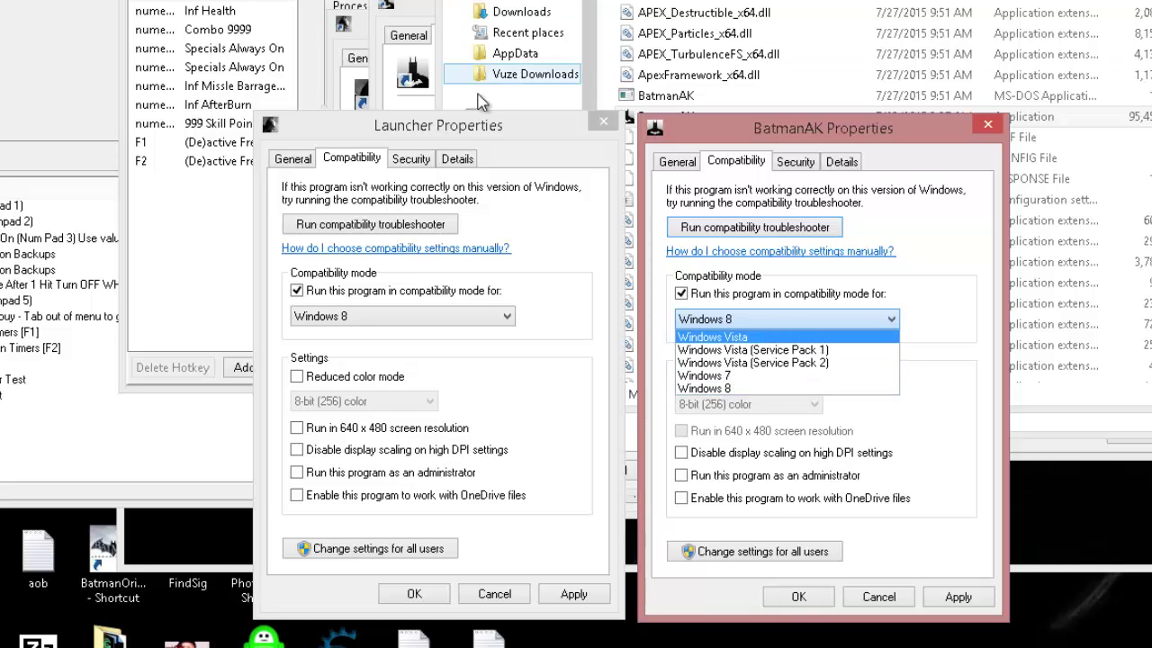
pyautogui.click(446, 126)
pyautogui.click(756, 135)
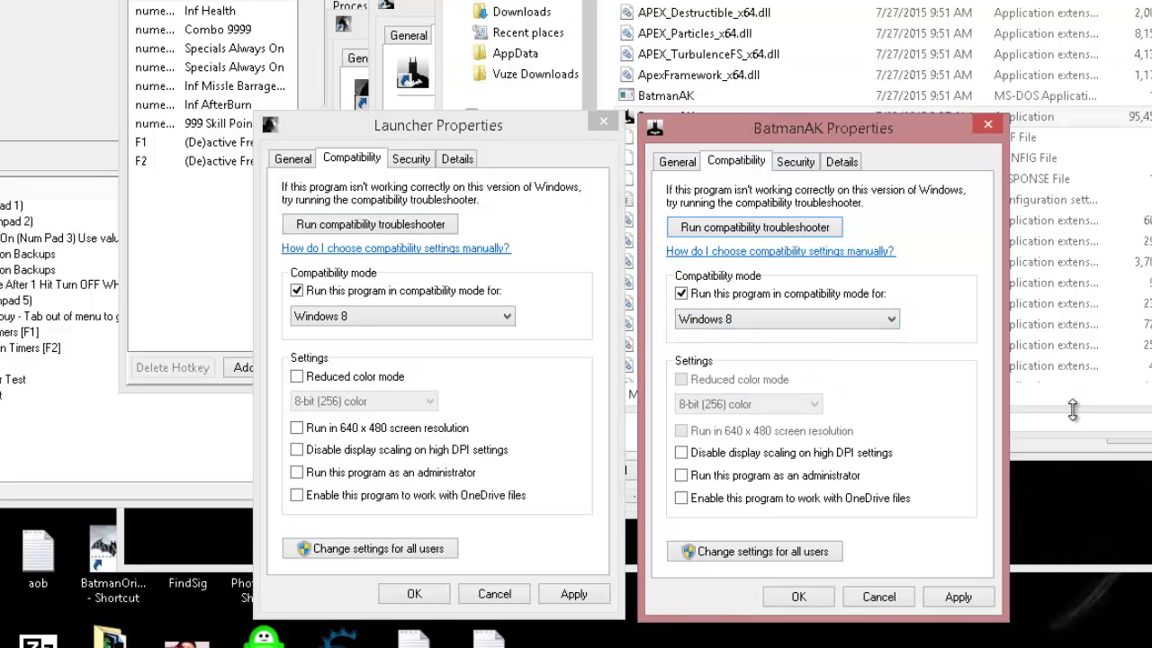